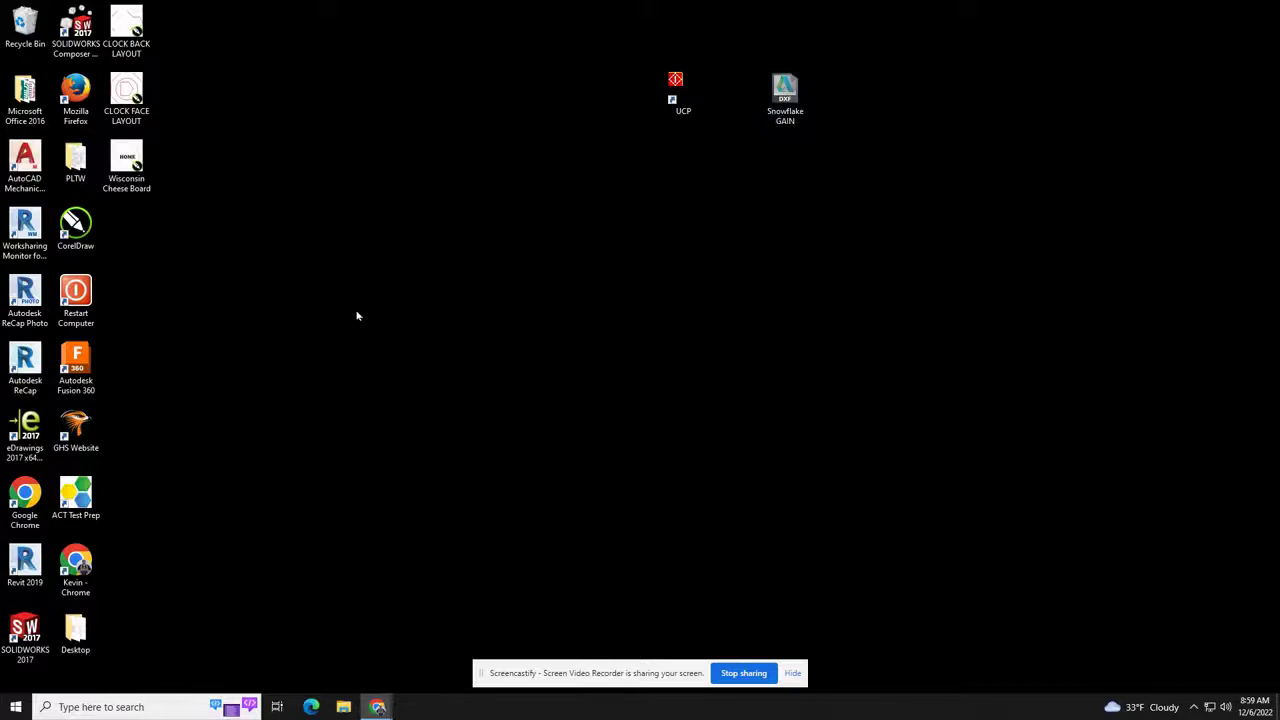
# - Launch CorelDRAW 2018 from its desktop shortcut
pyautogui.doubleClick(83, 236)
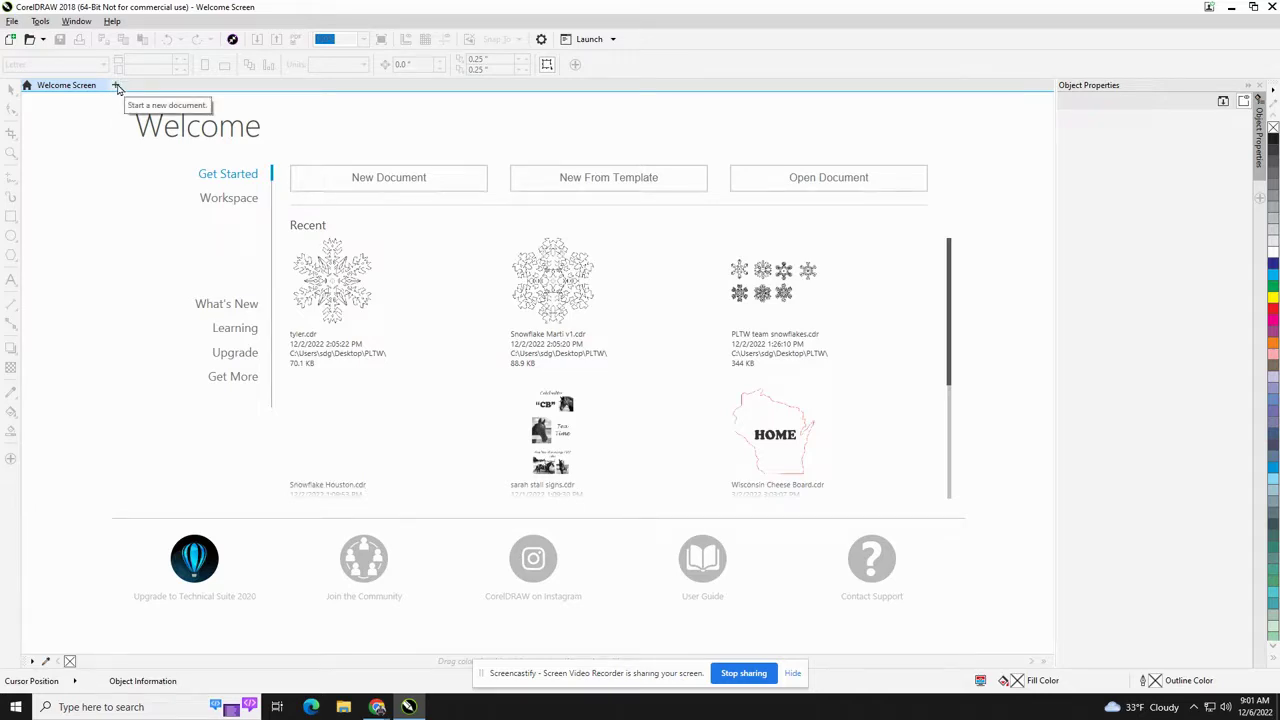
# - Create a new blank Broad Sheet (24 × 18 inch) document from the Welcome Screen
pyautogui.click(117, 88)
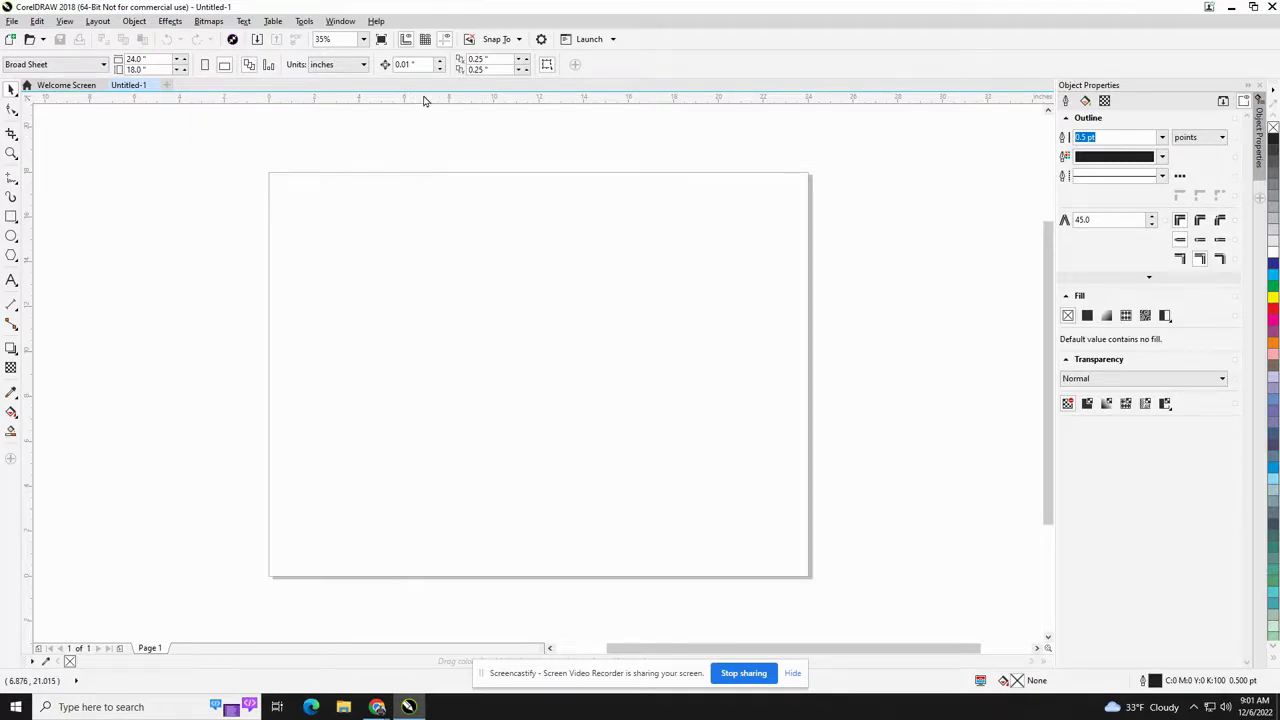
# - Add a horizontal guideline and position it at Y = 18 inches
pyautogui.moveTo(423, 100); pyautogui.dragTo(429, 190)
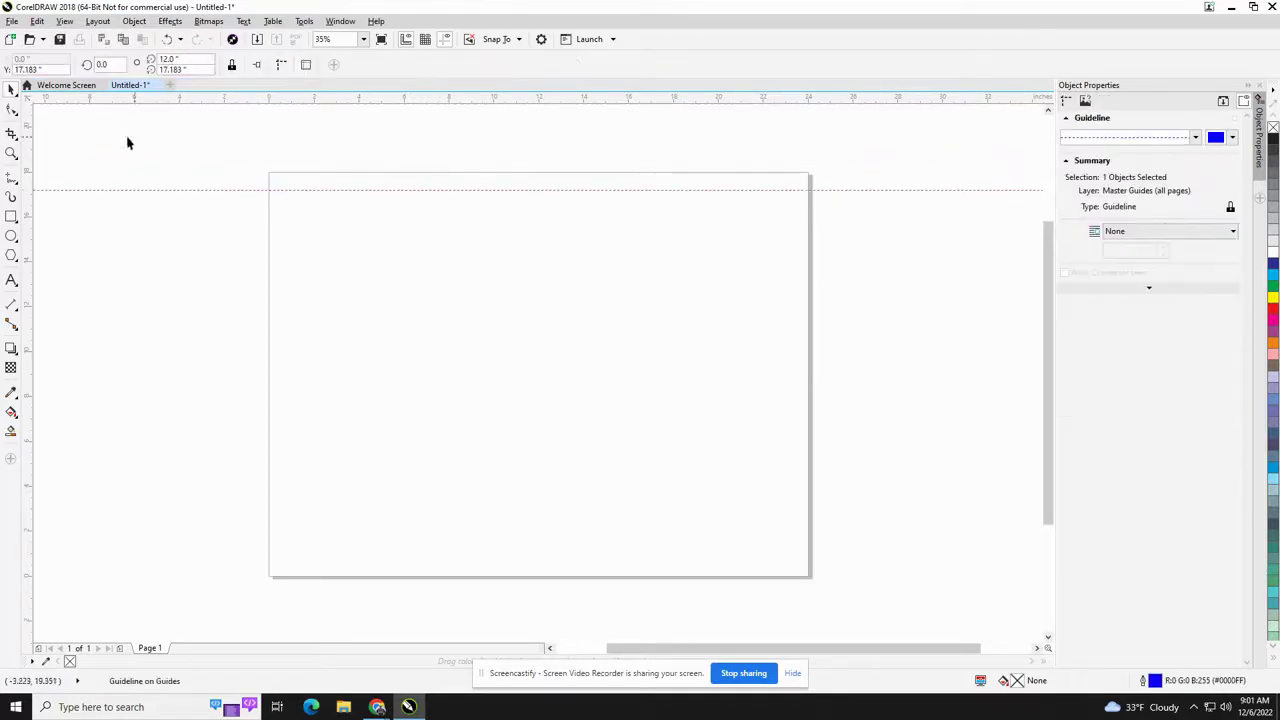
pyautogui.moveTo(46, 69); pyautogui.dragTo(4, 68)
pyautogui.write('18')
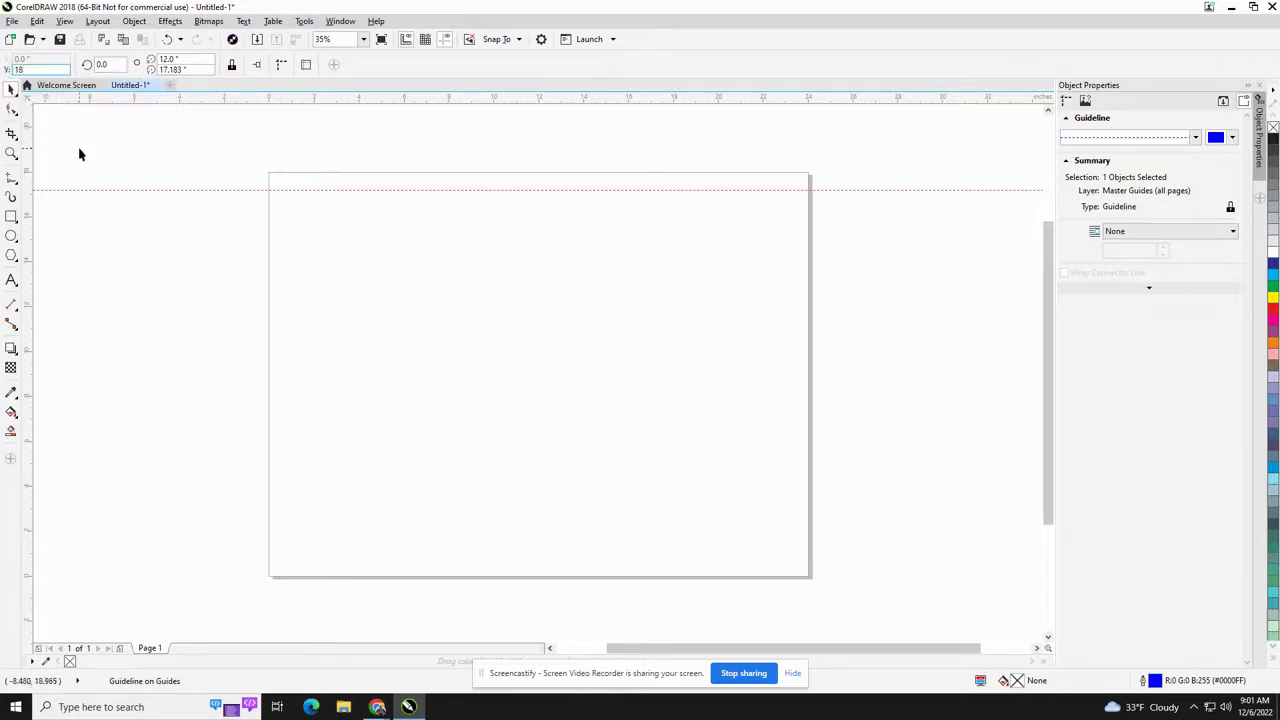
pyautogui.press('Return')
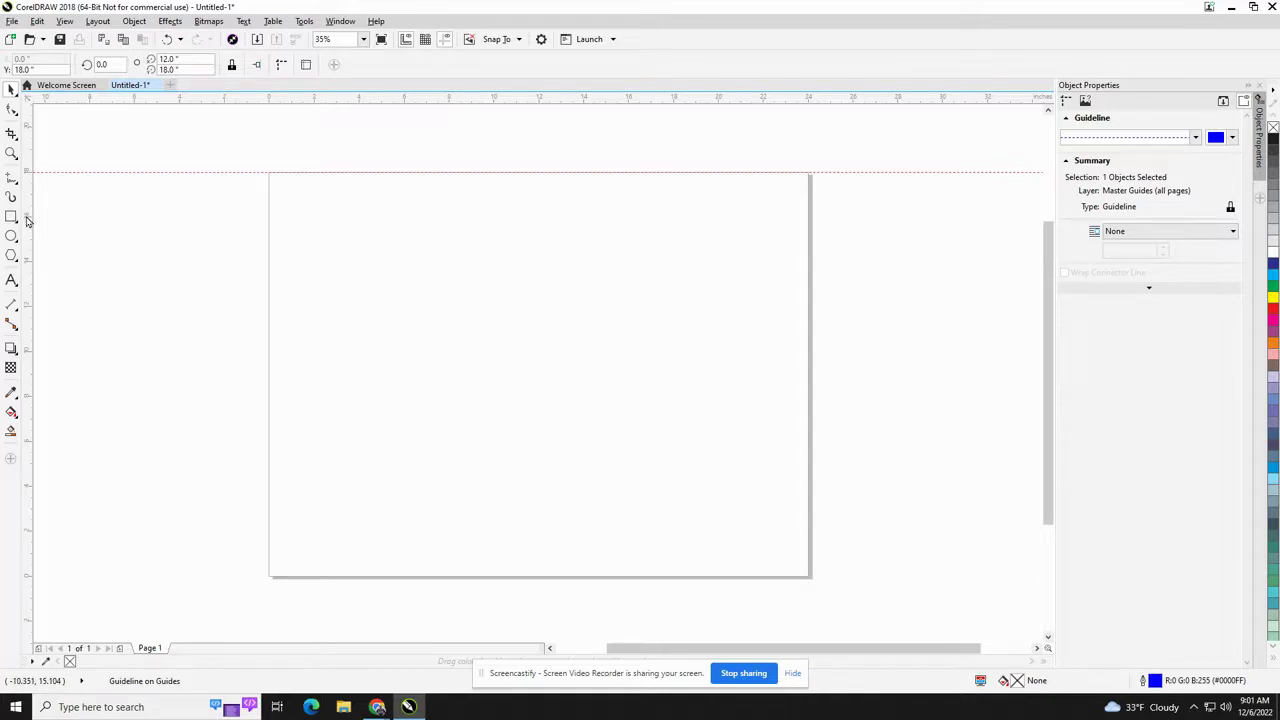
# - Add a vertical guideline and position it at X = 0
pyautogui.moveTo(27, 220); pyautogui.dragTo(227, 236)
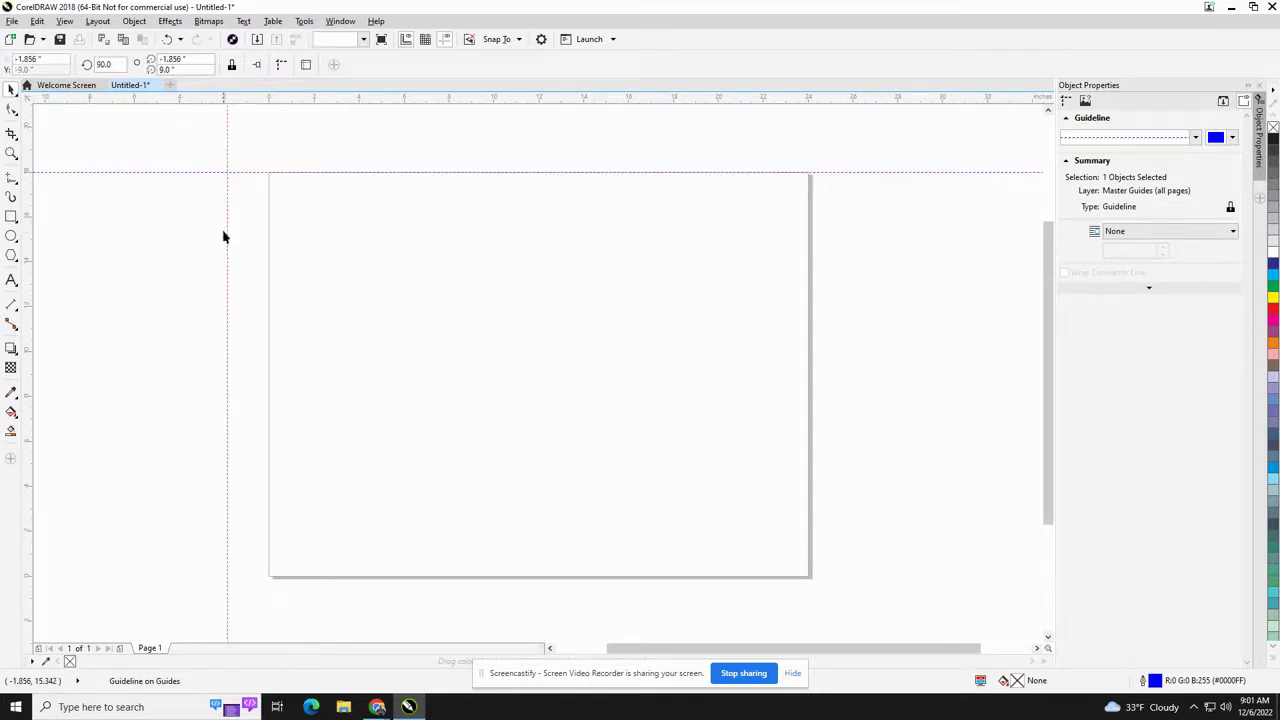
pyautogui.click(22, 59)
pyautogui.write('0')
pyautogui.press('Return')
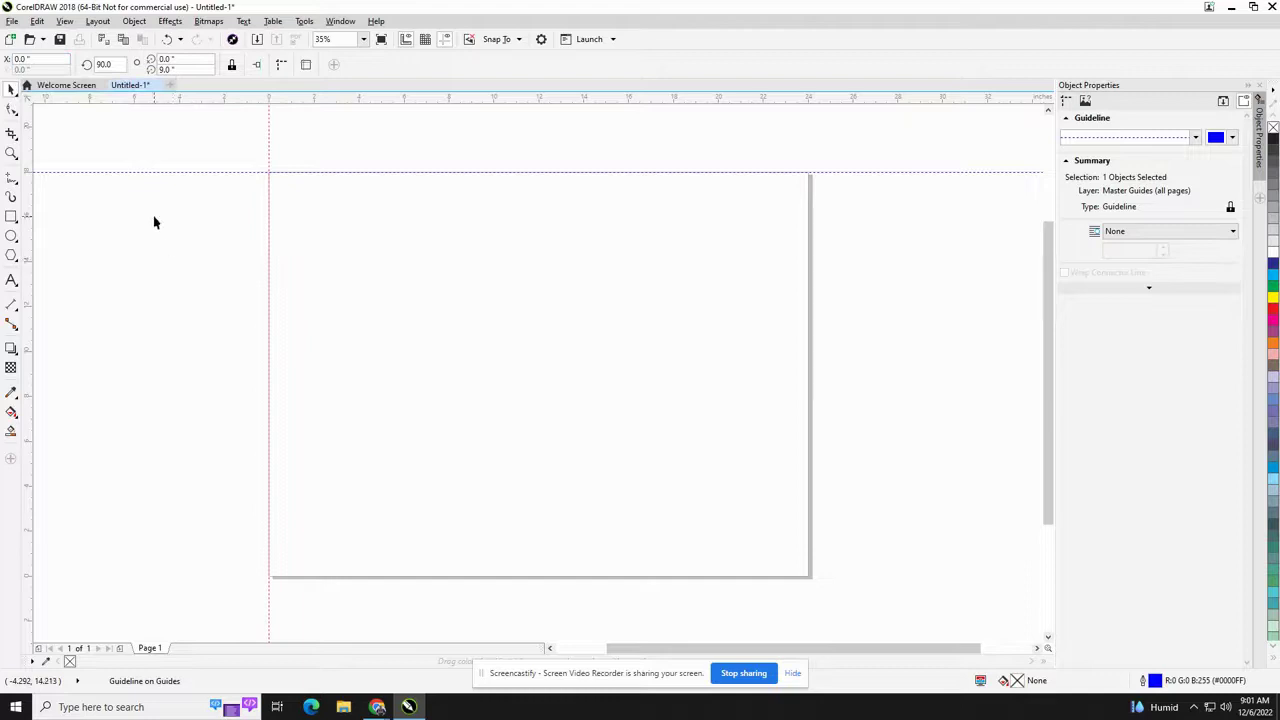
pyautogui.click(65, 21)
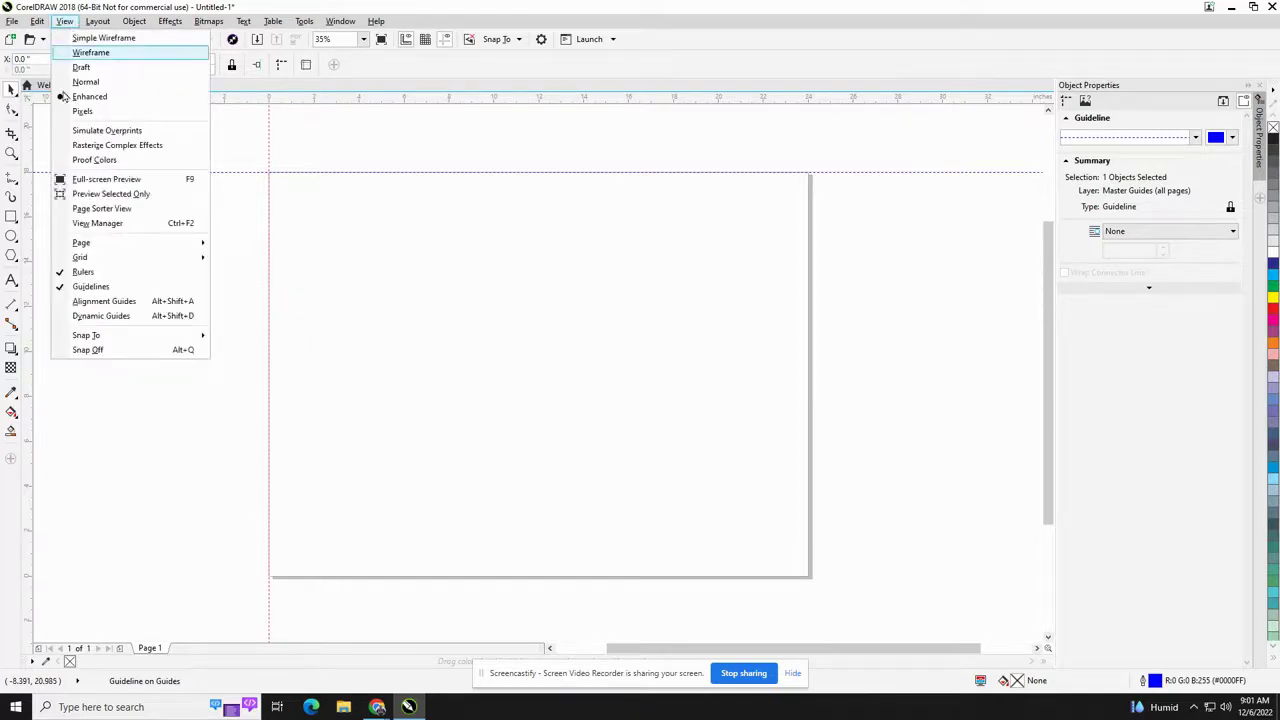
pyautogui.moveTo(118, 335)
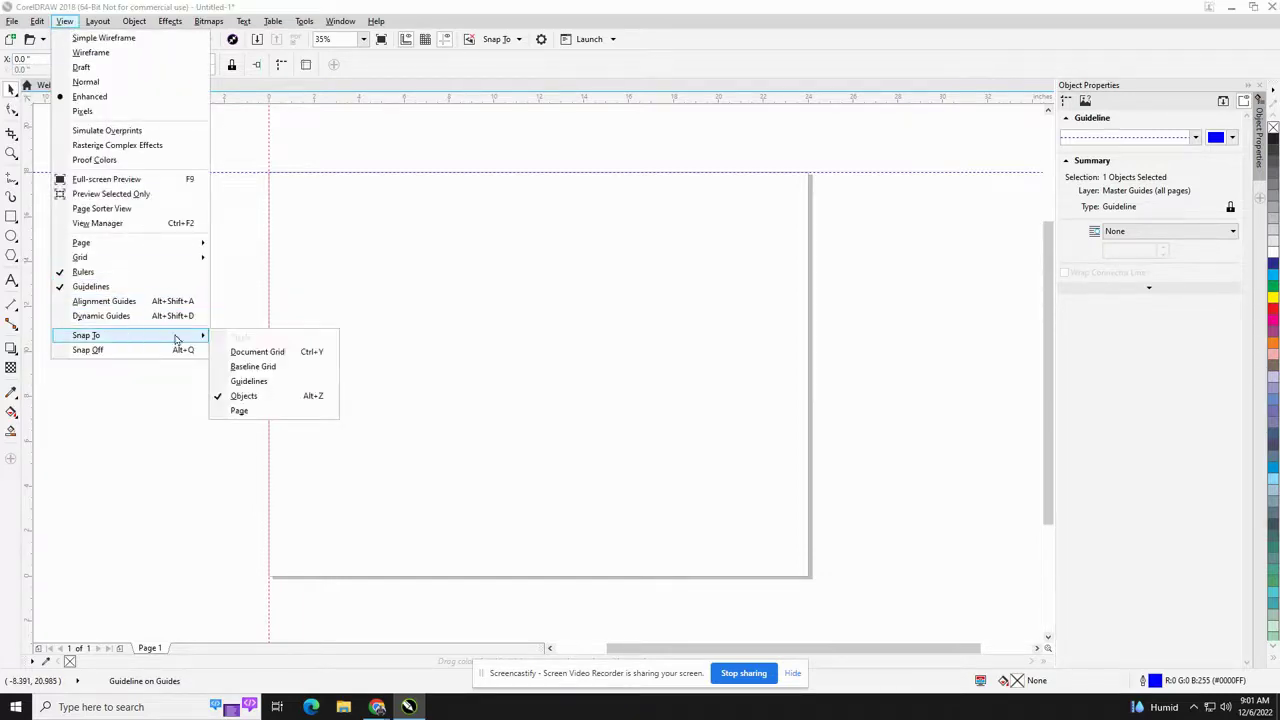
# - Enable Snap To Guidelines and set the ruler origin at the page's top-left guideline intersection
pyautogui.click(254, 384)
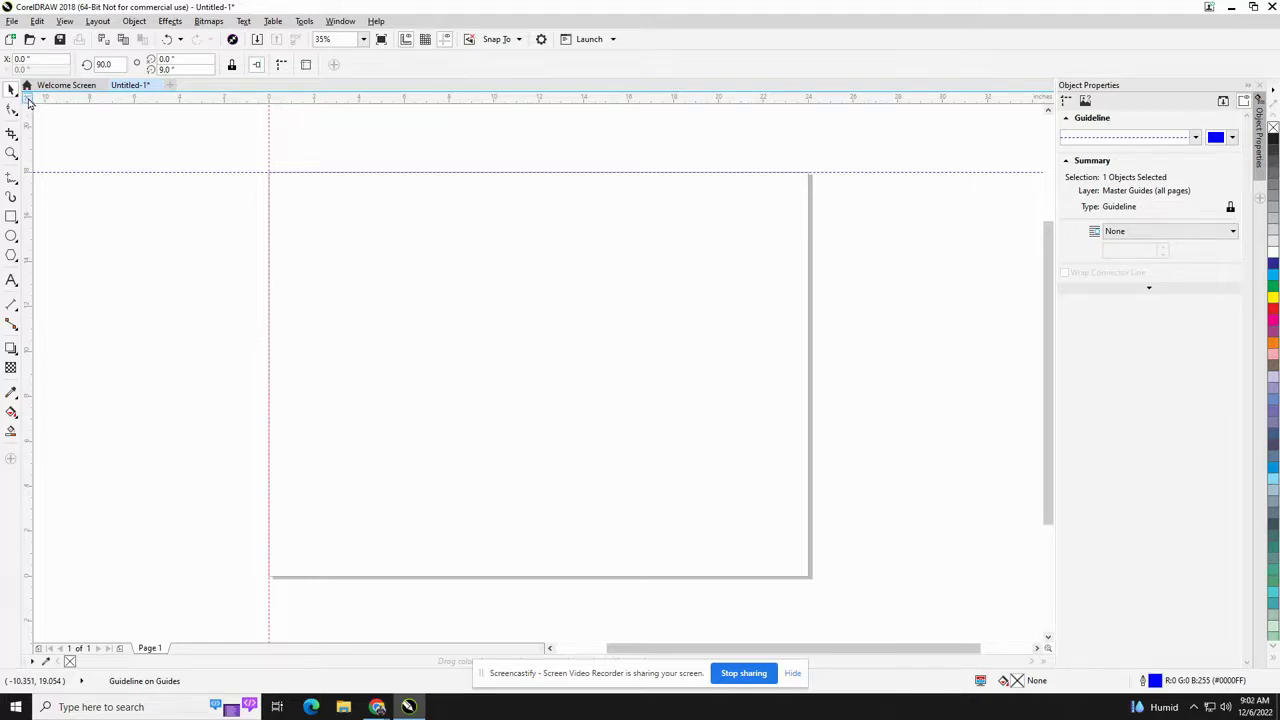
pyautogui.moveTo(30, 103); pyautogui.dragTo(268, 172)
pyautogui.scroll(-3, 516, 330)
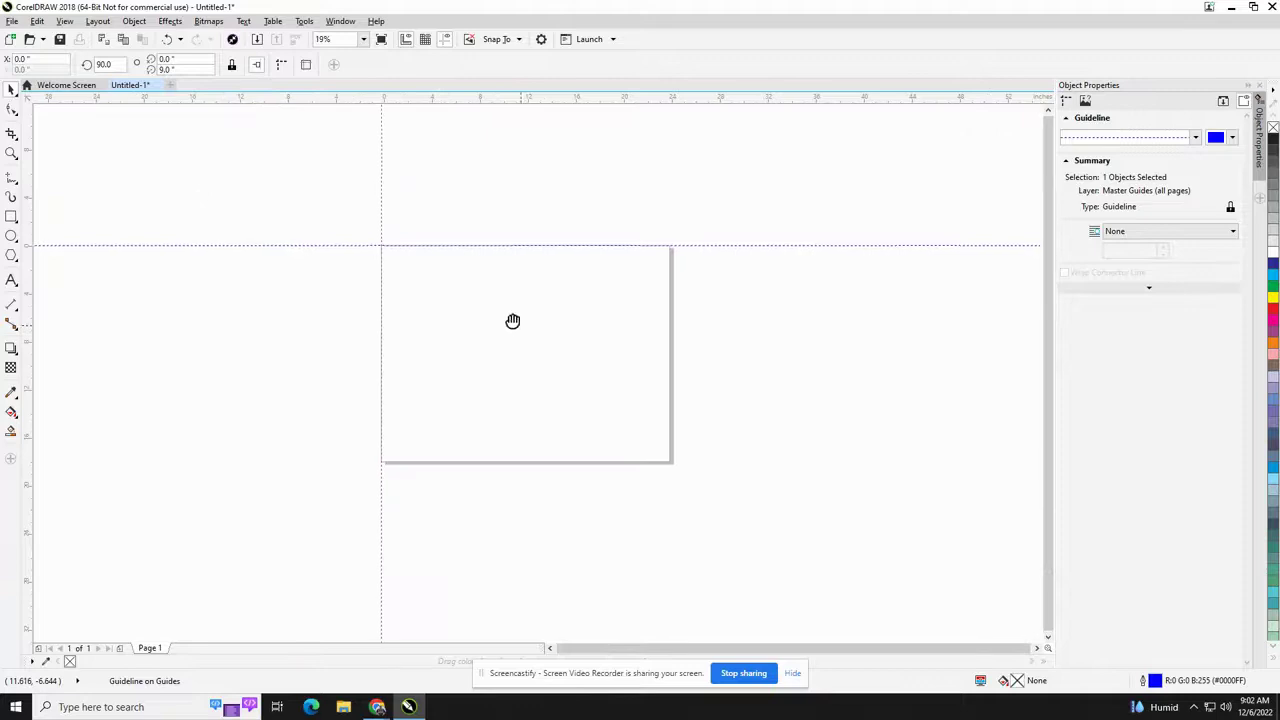
# - Import the Snowflake GAIN AutoCAD file at 1:1 scale
pyautogui.click(12, 21)
pyautogui.click(55, 230)
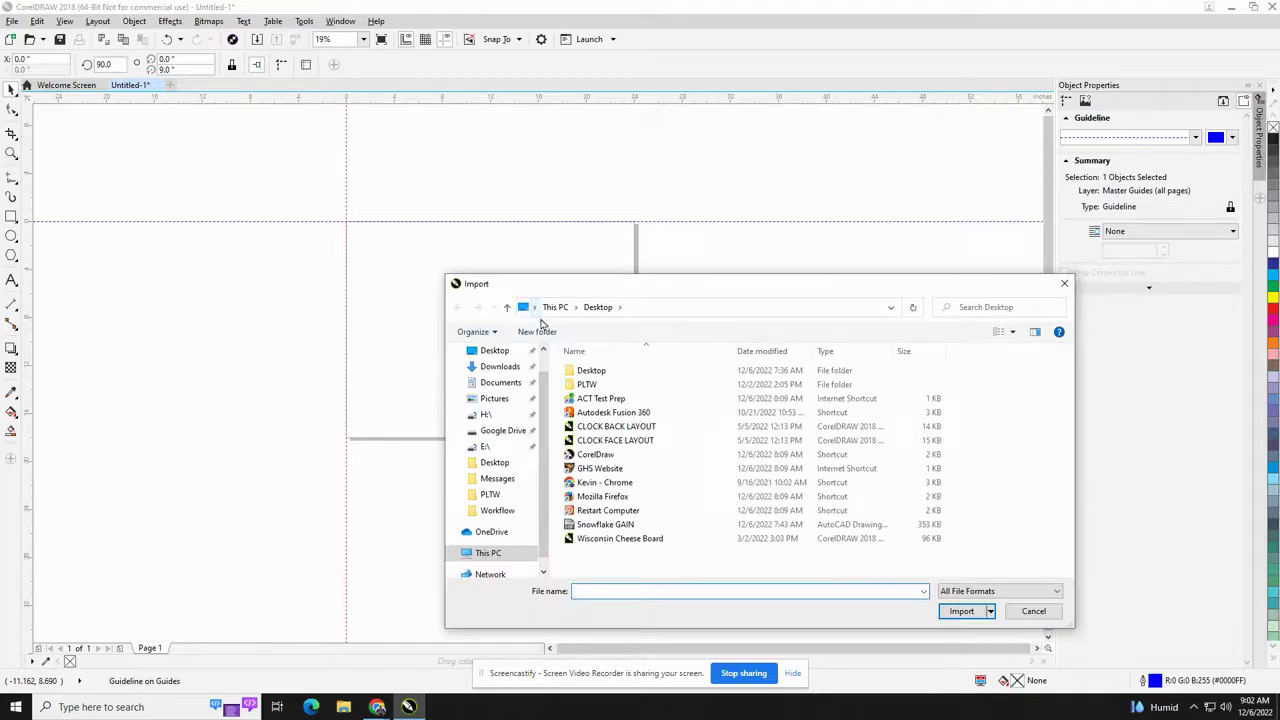
pyautogui.click(627, 530)
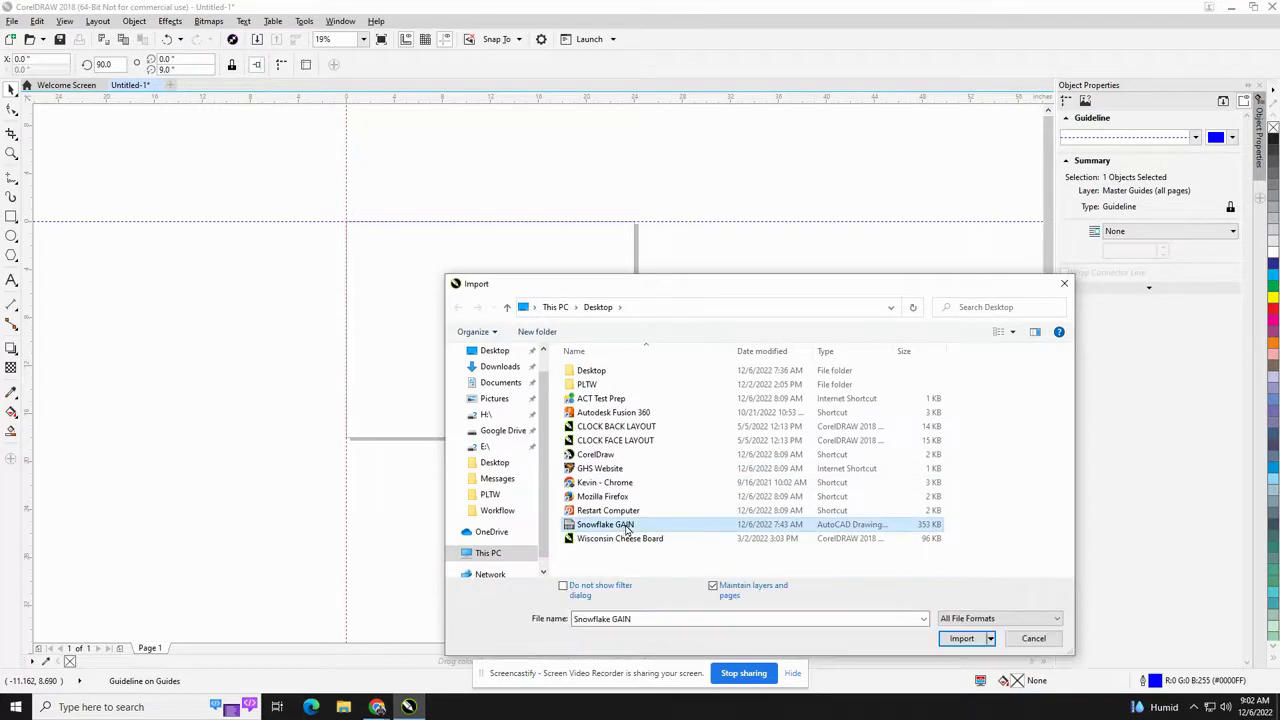
pyautogui.click(960, 638)
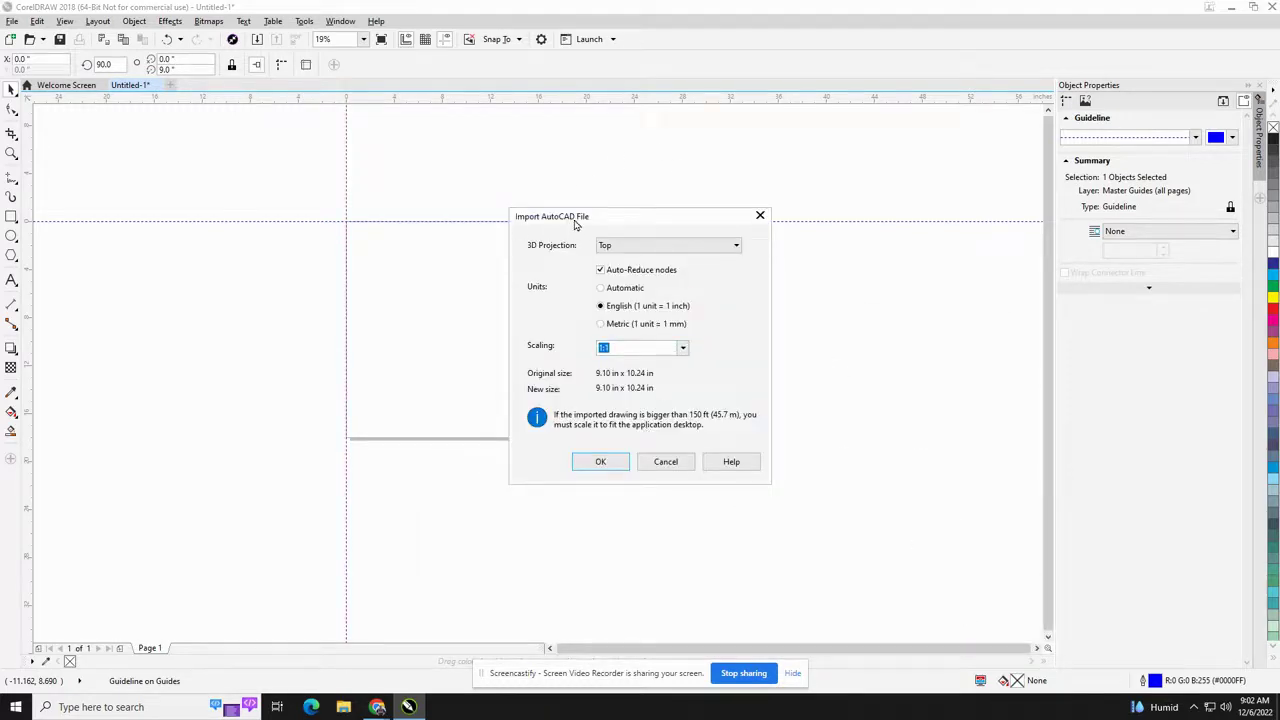
pyautogui.click(603, 462)
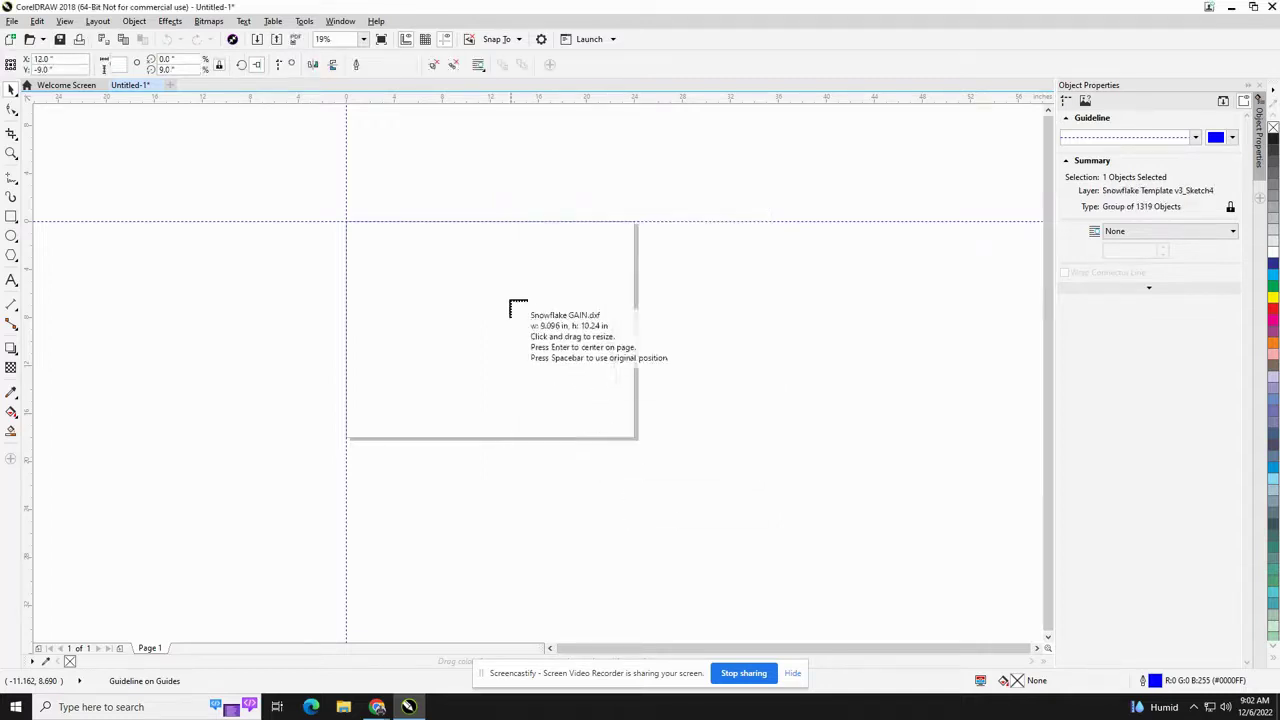
# - Place the Snowflake GAIN import, ungroup it with Ctrl+U, shift it up-left, and reselect it
pyautogui.click(459, 287)
pyautogui.hotkey('ctrl', 'u')
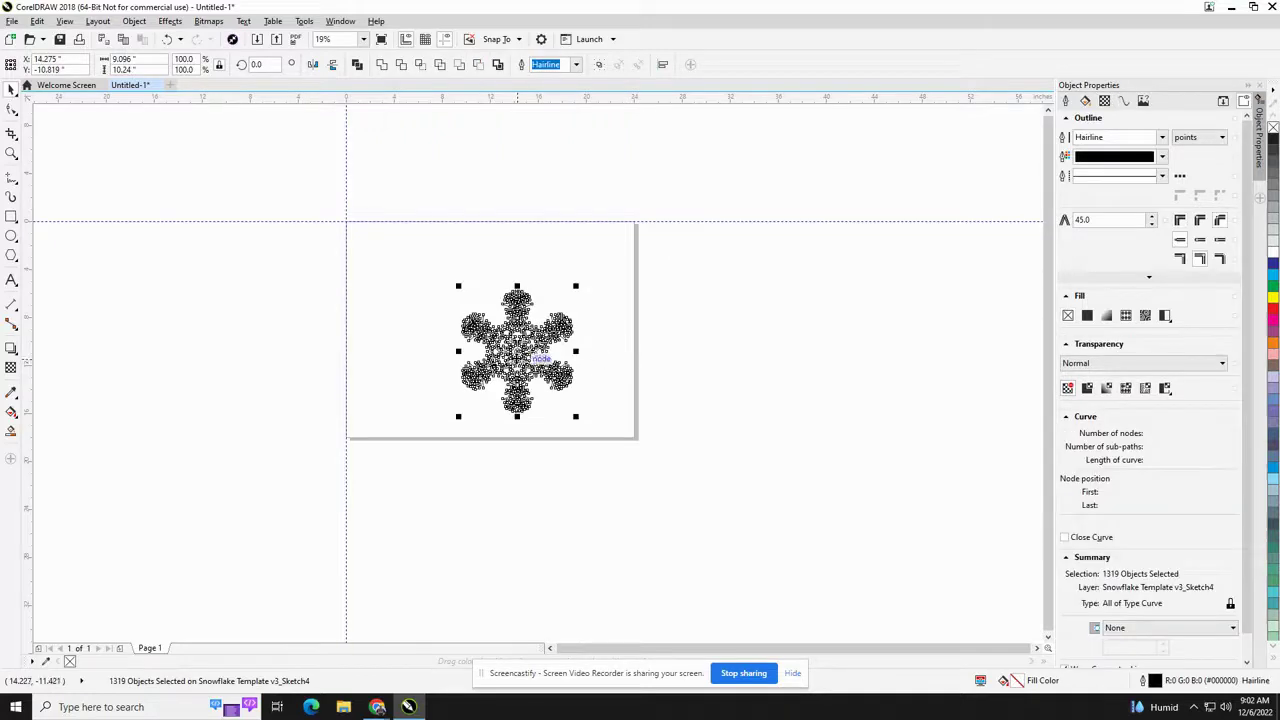
pyautogui.moveTo(516, 355); pyautogui.dragTo(476, 323)
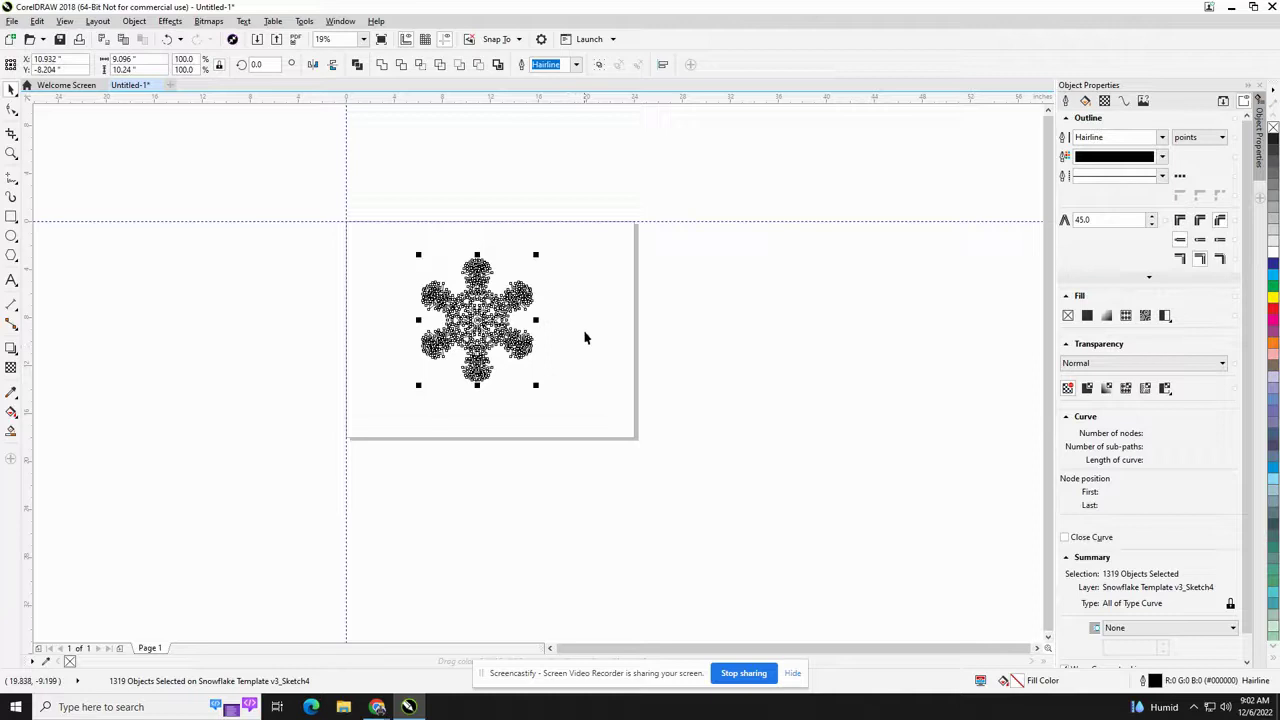
pyautogui.press('Escape')
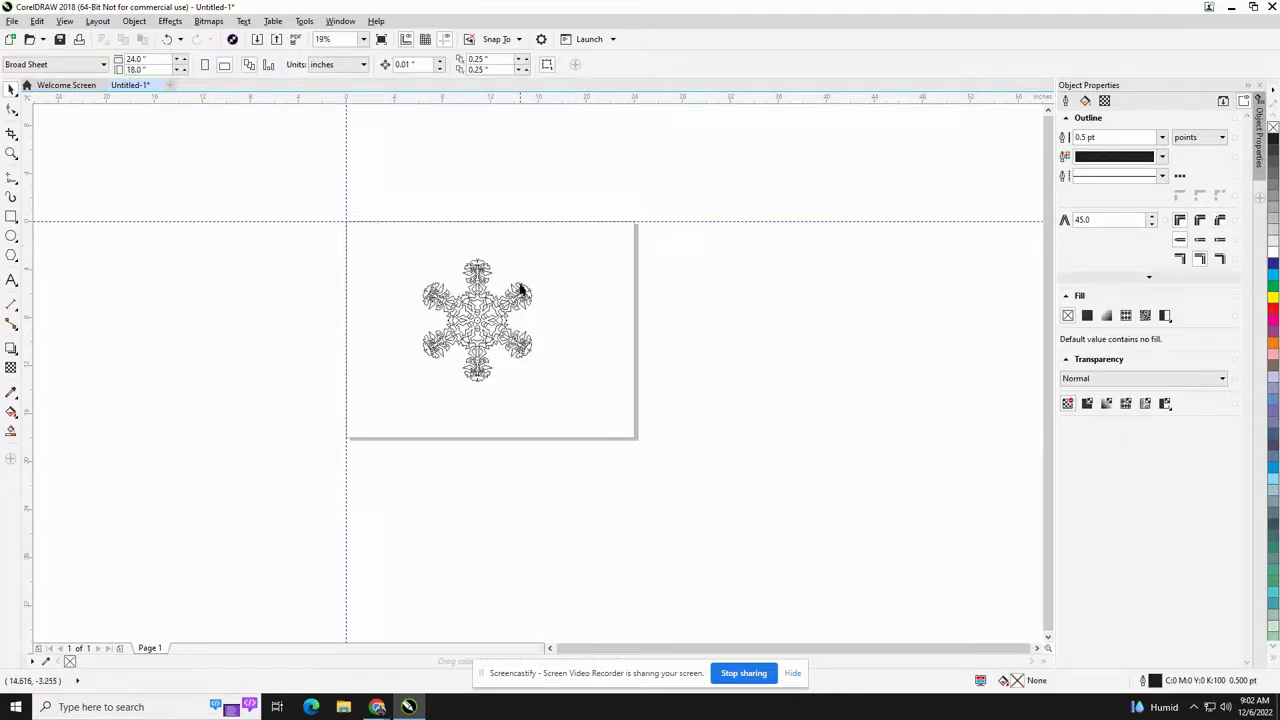
pyautogui.scroll(2, 520, 289)
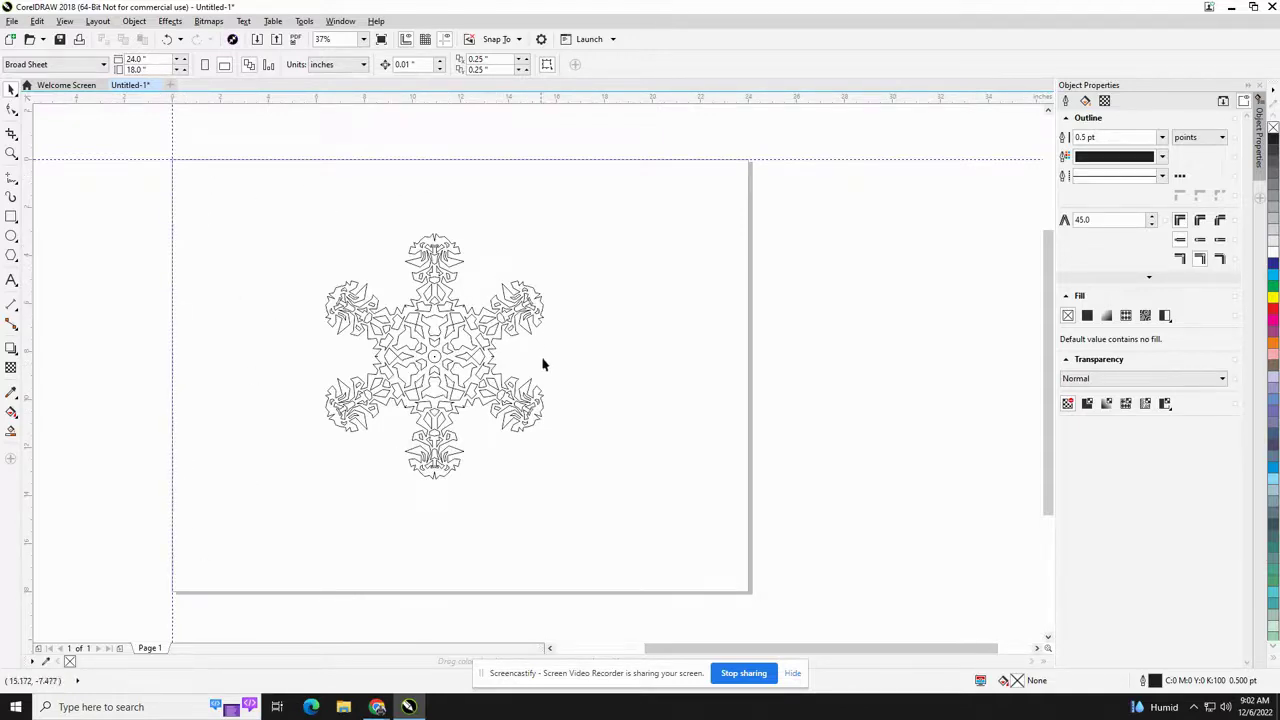
pyautogui.moveTo(278, 232)
pyautogui.mouseDown()
pyautogui.moveTo(587, 514)
pyautogui.moveTo(617, 517)
pyautogui.mouseUp()
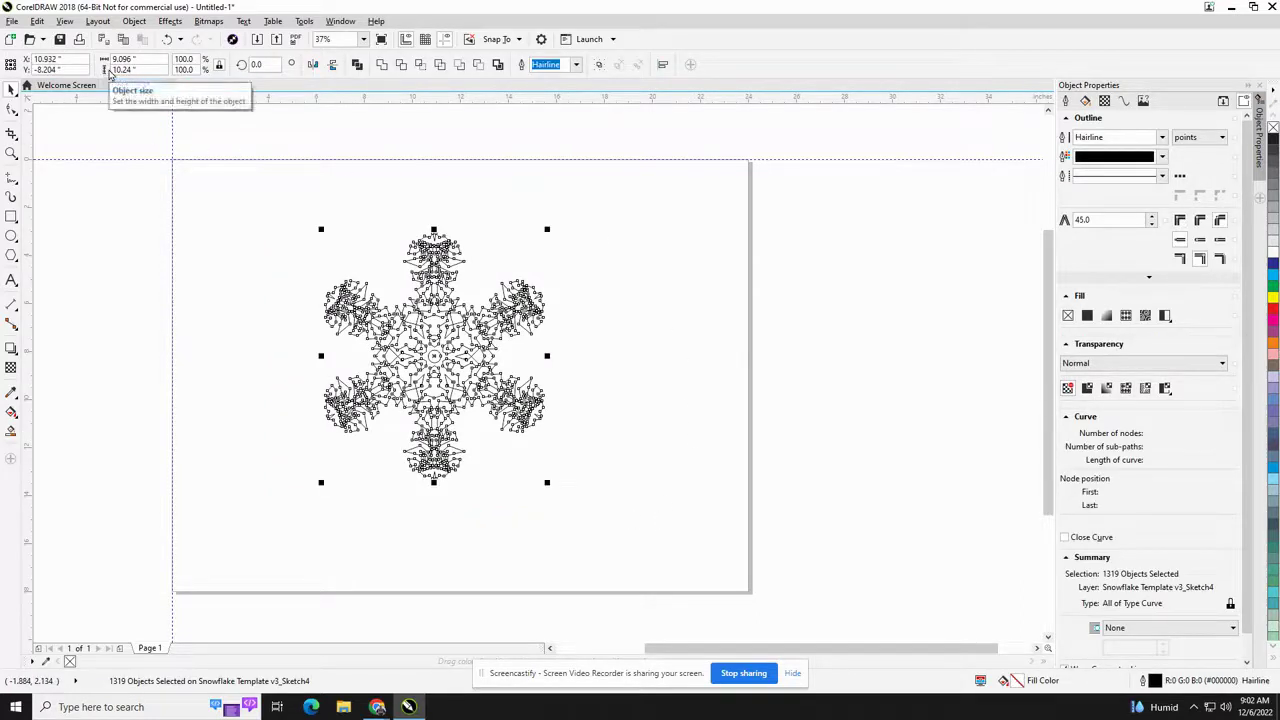
# - Lock the aspect ratio, set the snowflake height to 4 inches, and move it top-left
pyautogui.click(144, 72)
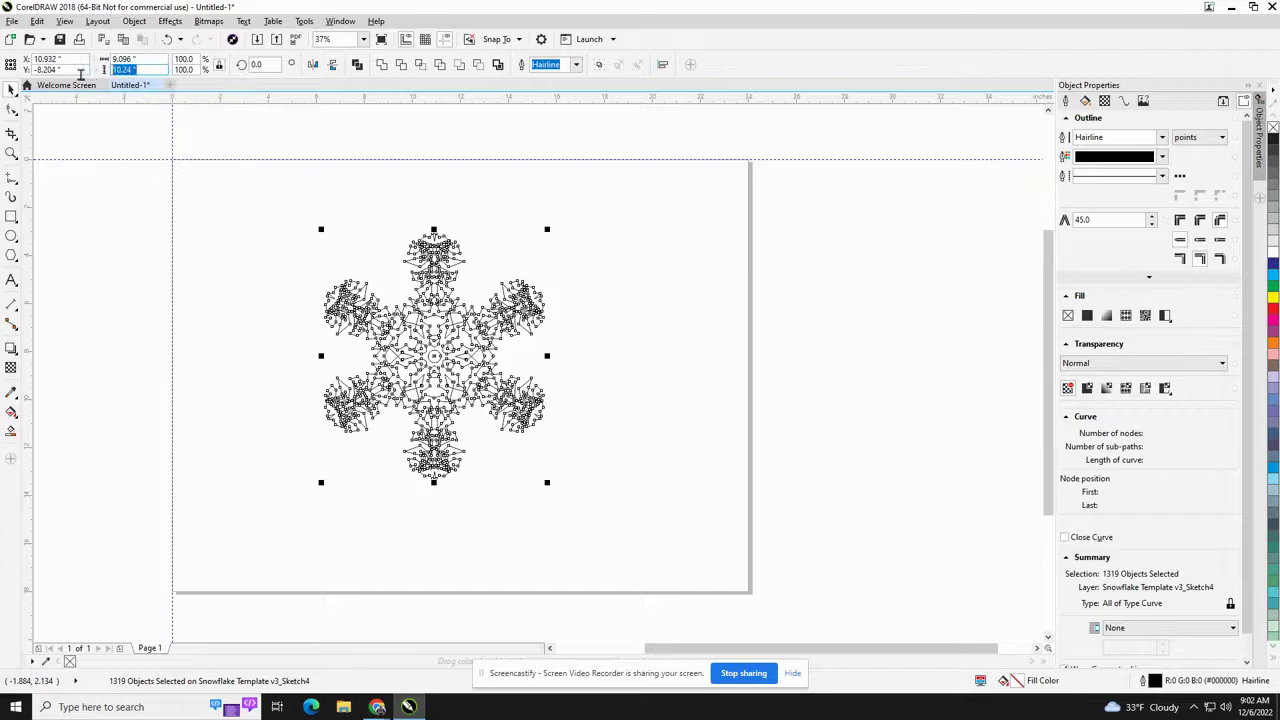
pyautogui.click(220, 66)
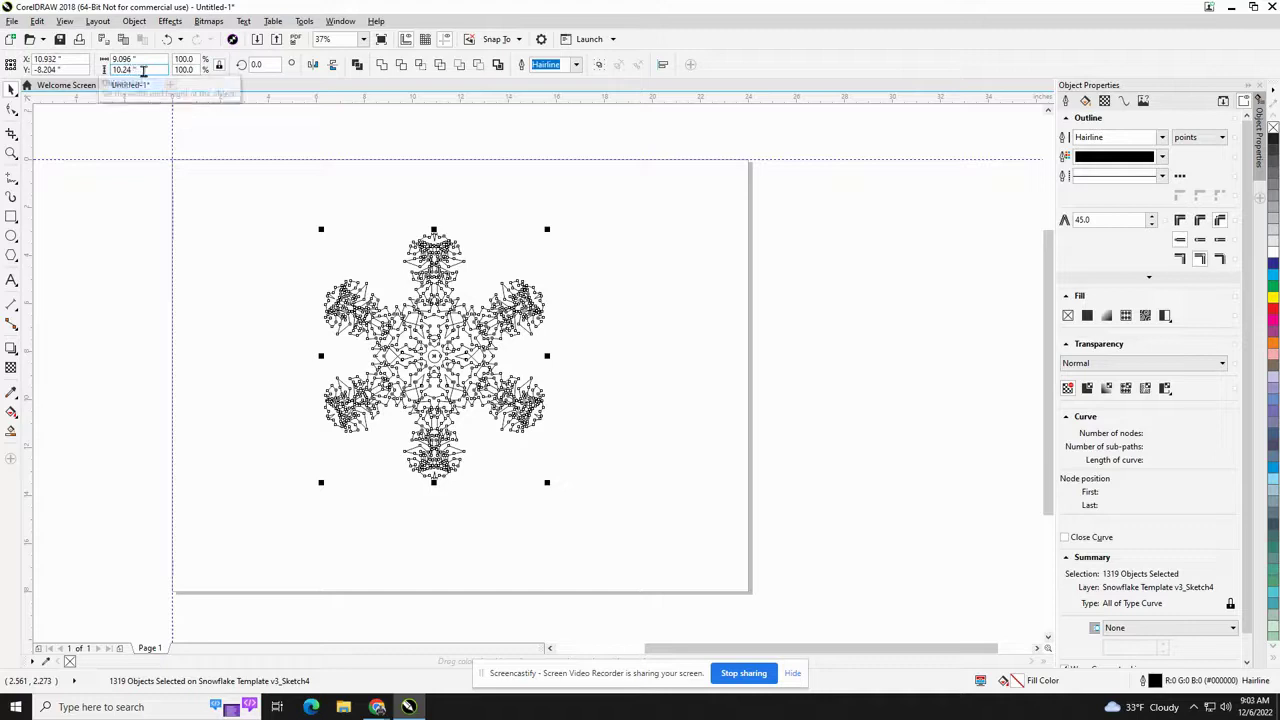
pyautogui.click(143, 71)
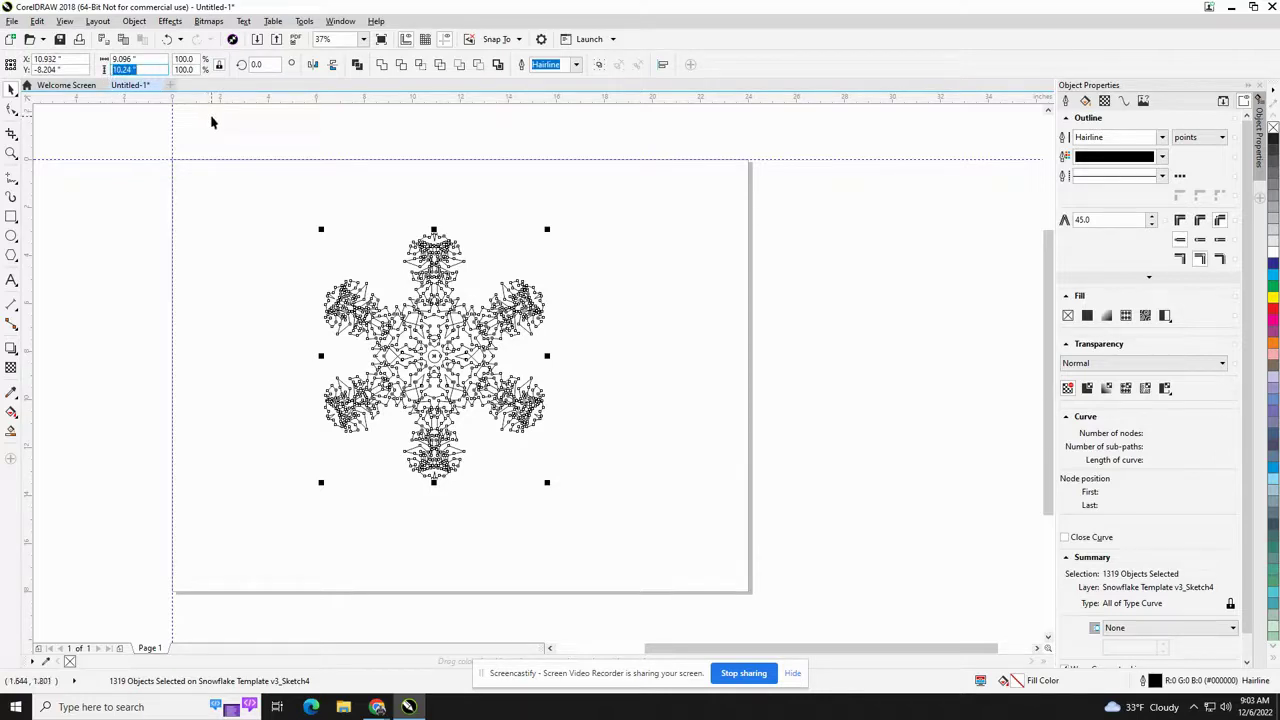
pyautogui.write('4')
pyautogui.press('Return')
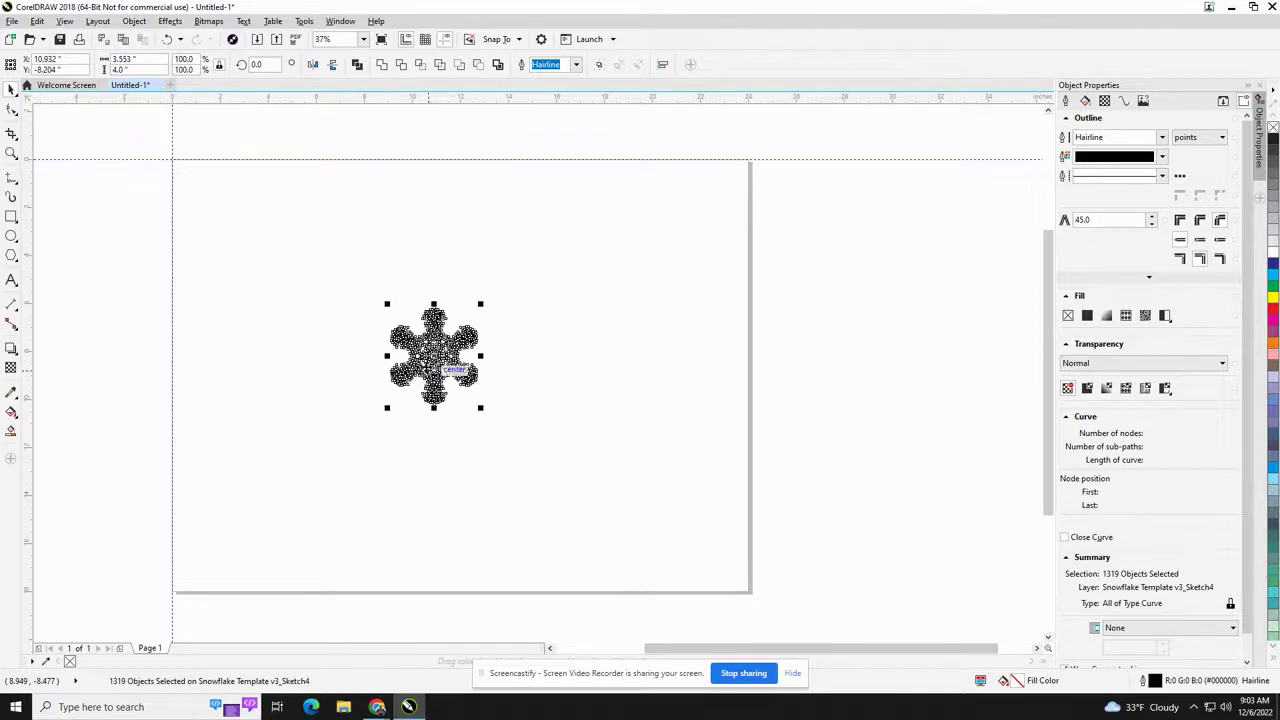
pyautogui.moveTo(430, 364); pyautogui.dragTo(232, 222)
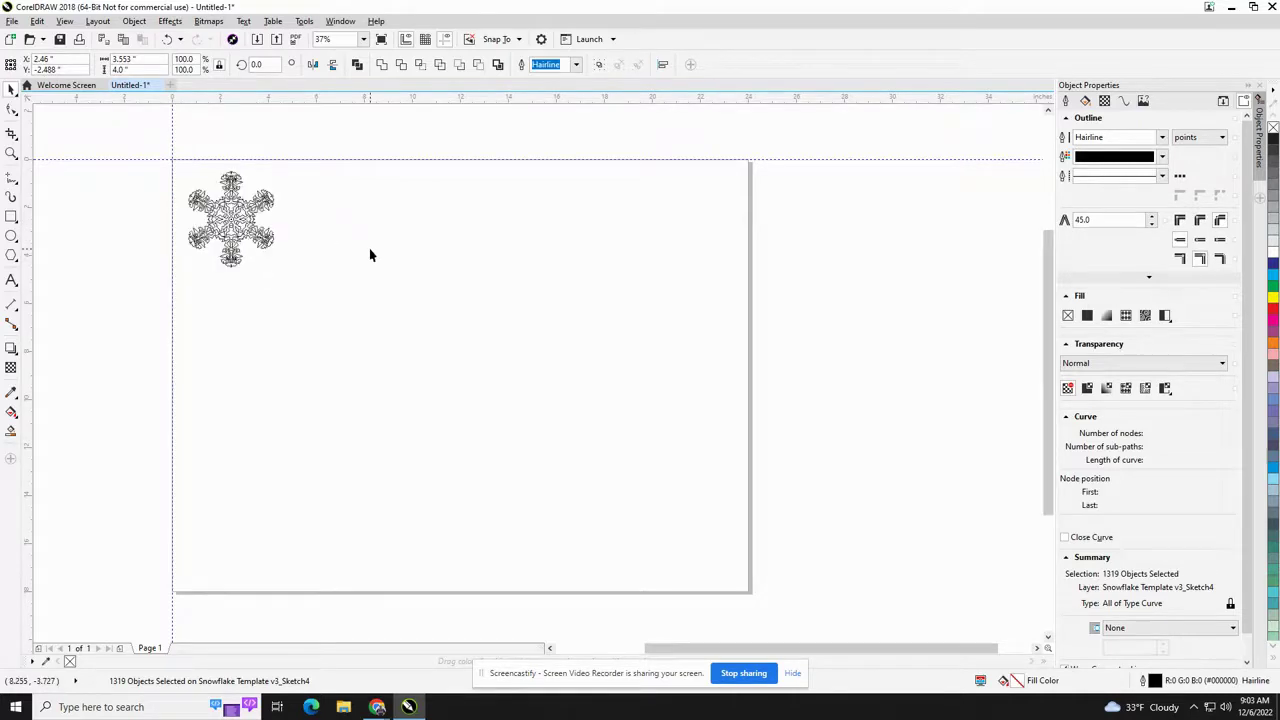
pyautogui.click(371, 256)
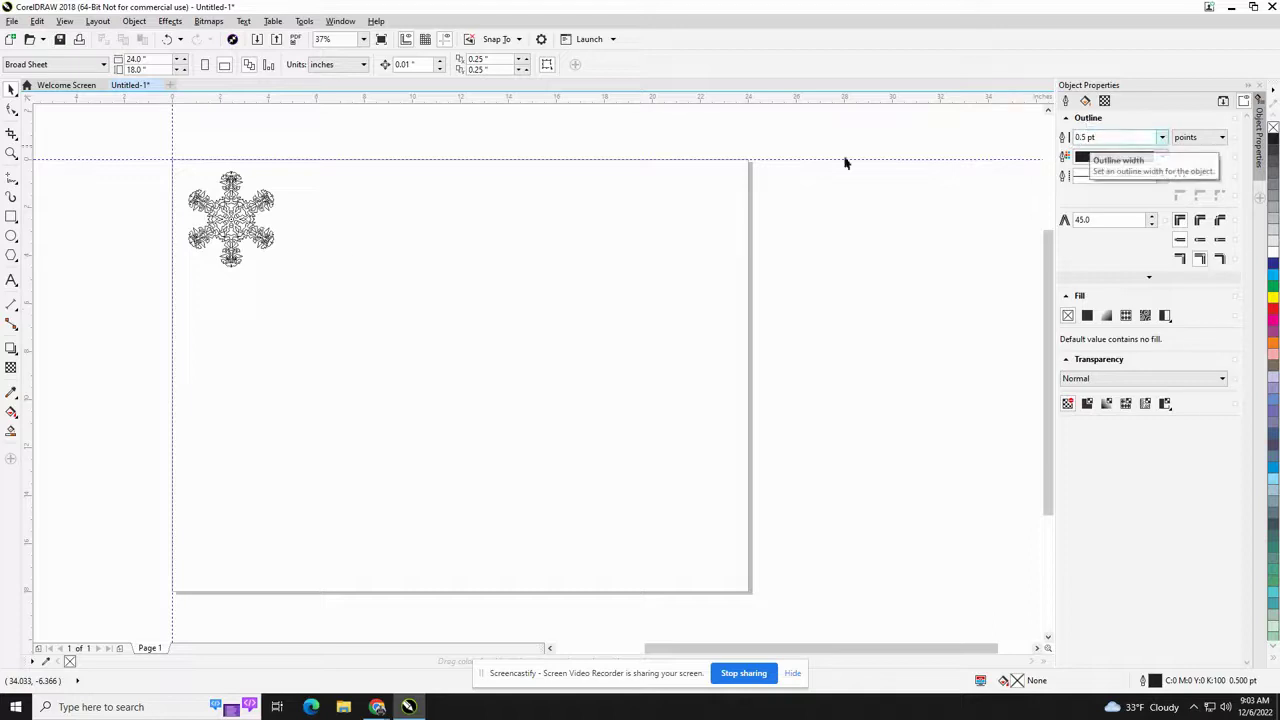
# - Set all 1,319 snowflake curves to a Hairline outline width, then reselect them
pyautogui.moveTo(147, 133); pyautogui.dragTo(330, 306)
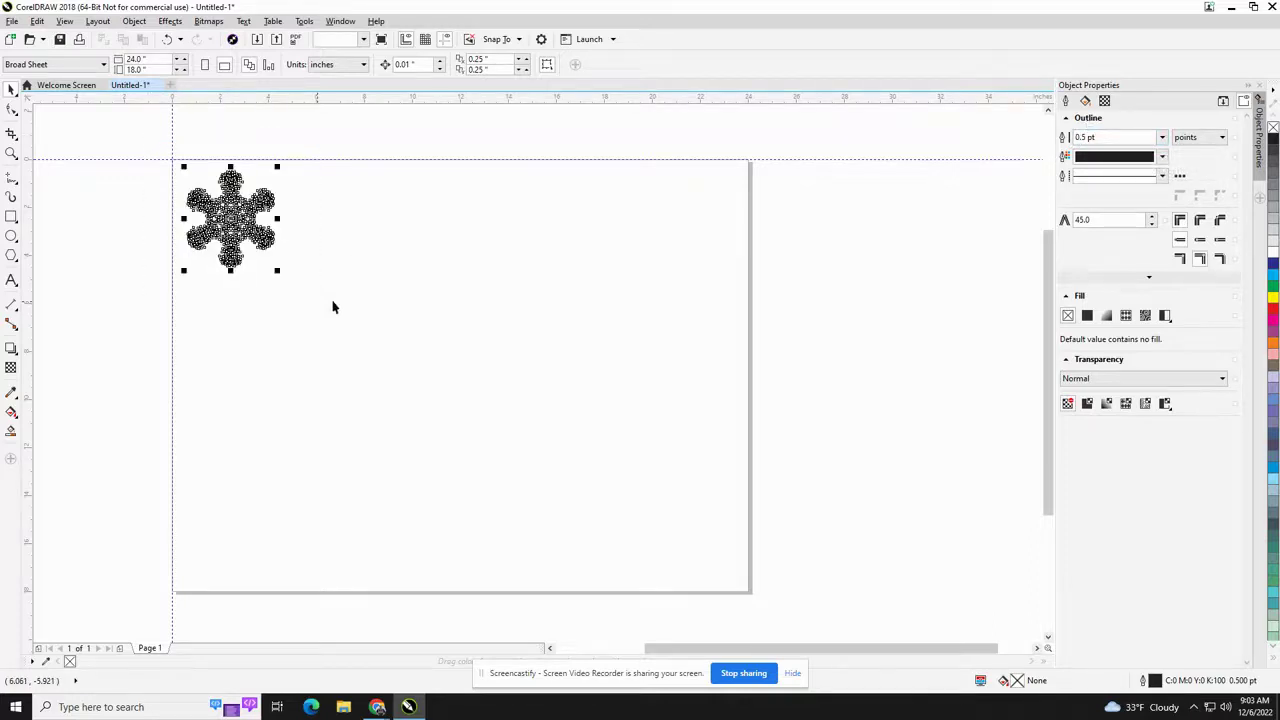
pyautogui.click(1162, 137)
pyautogui.click(1125, 164)
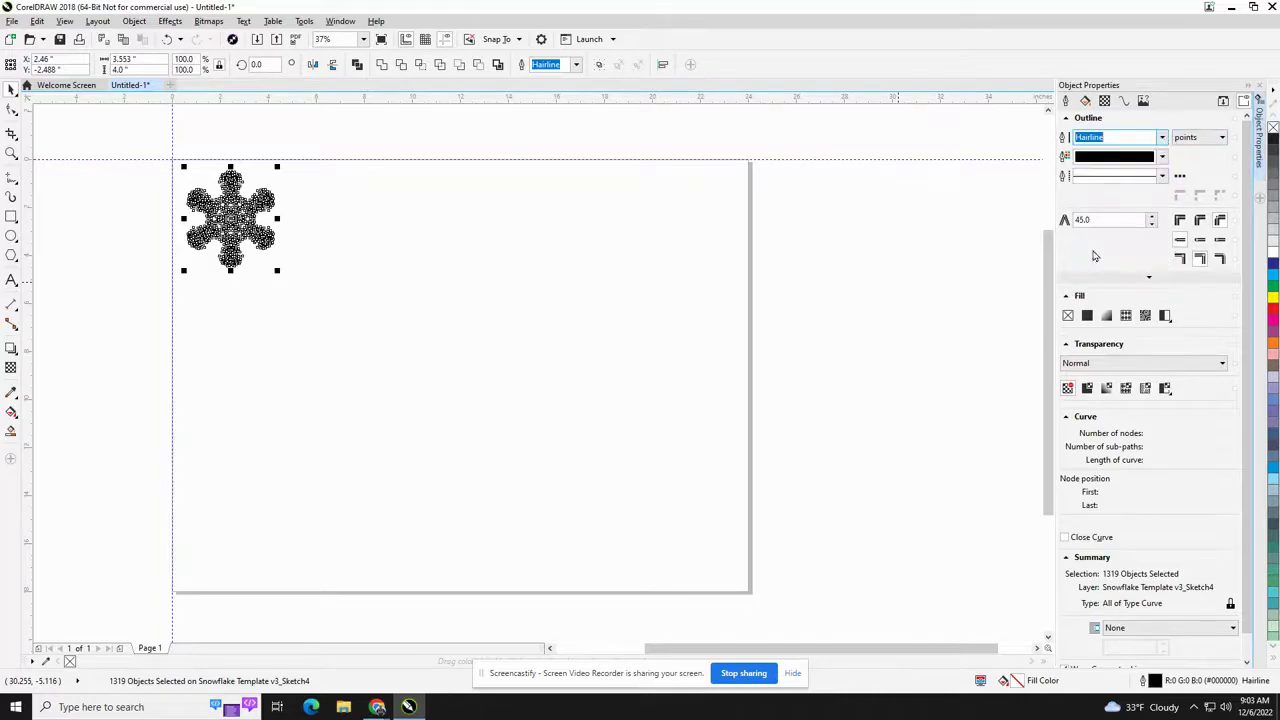
pyautogui.click(573, 382)
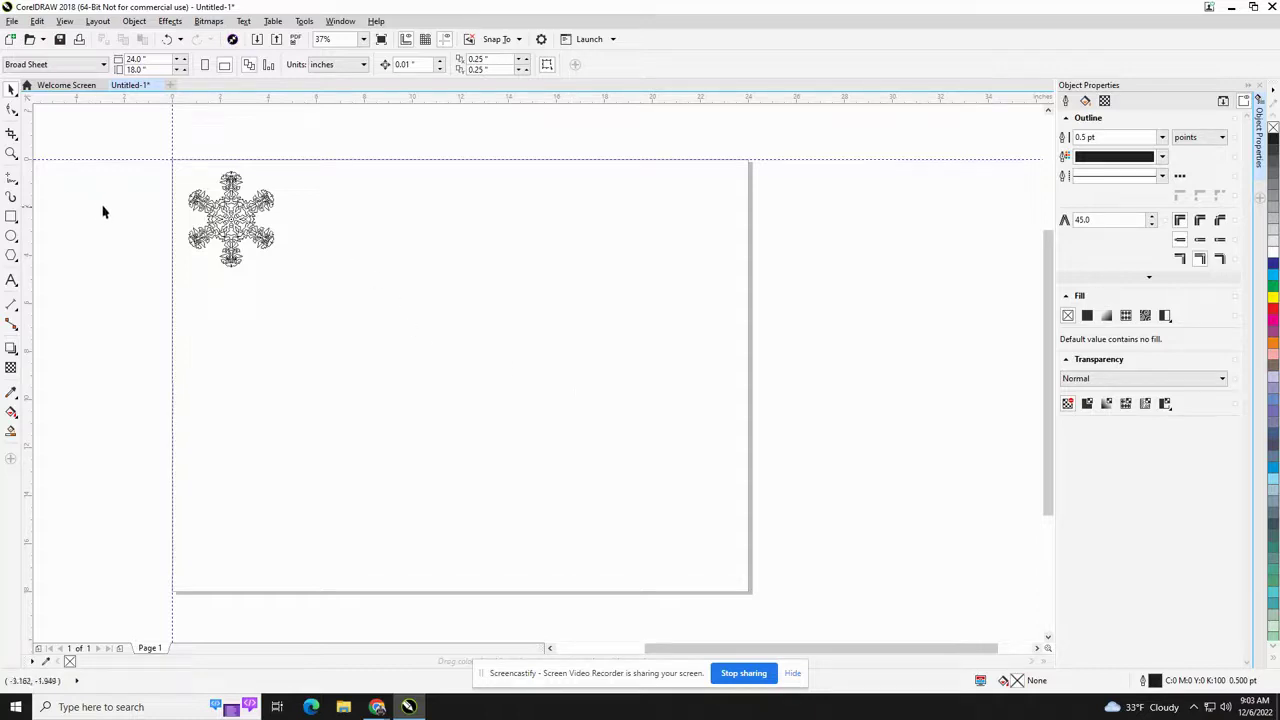
pyautogui.moveTo(126, 131)
pyautogui.mouseDown()
pyautogui.moveTo(331, 345)
pyautogui.moveTo(367, 345)
pyautogui.mouseUp()
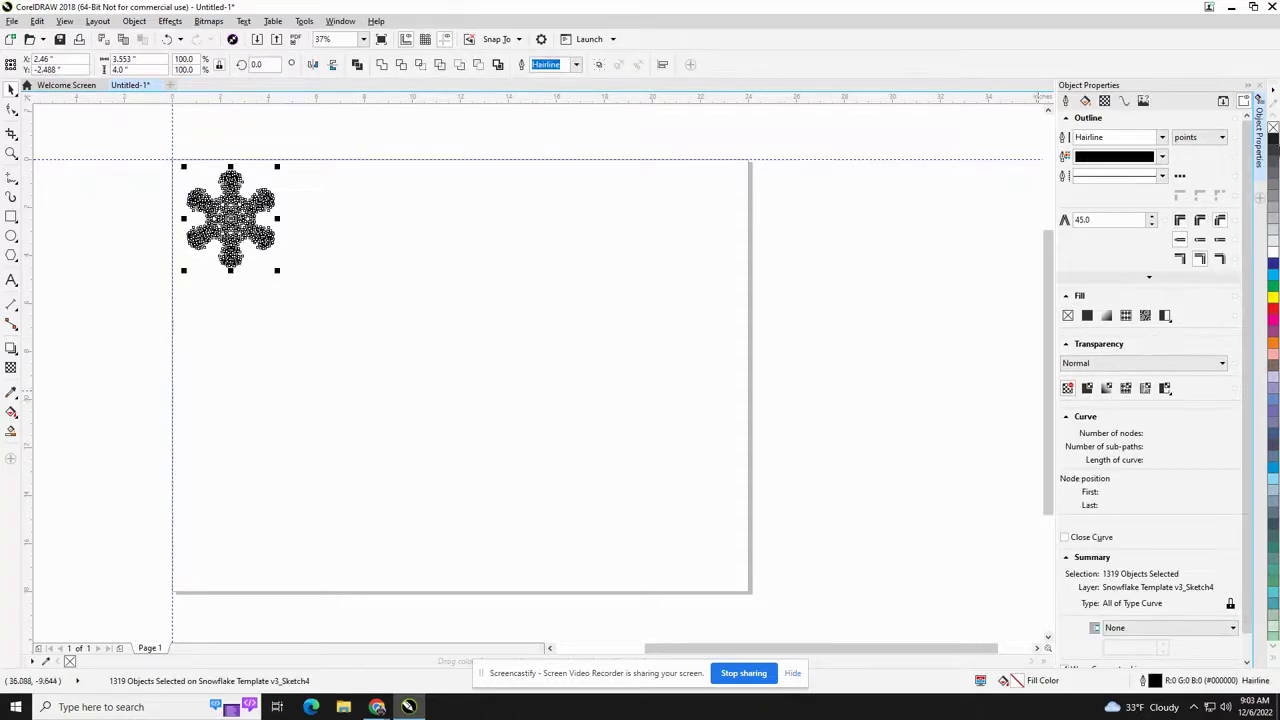
# - Colour the selected snowflake outlines red from the palette and zoom to check
pyautogui.rightClick(1273, 306)
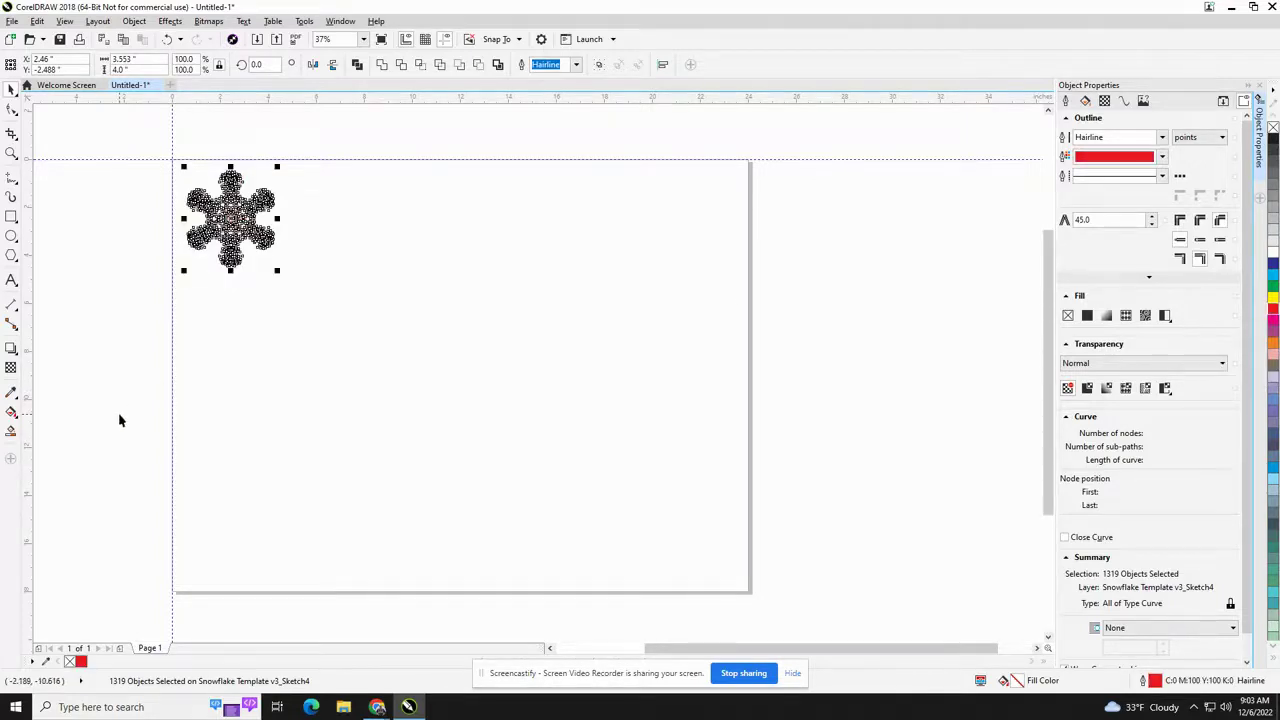
pyautogui.click(366, 323)
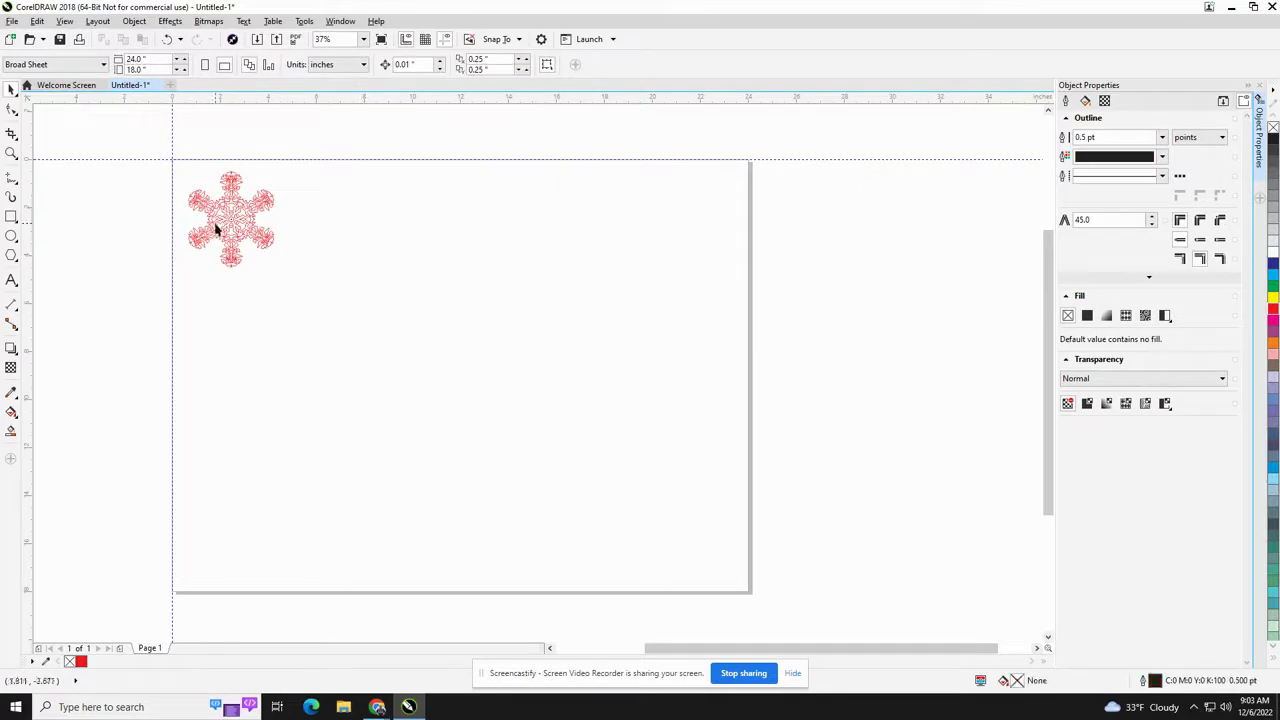
pyautogui.scroll(3, 222, 229)
pyautogui.scroll(2, 240, 250)
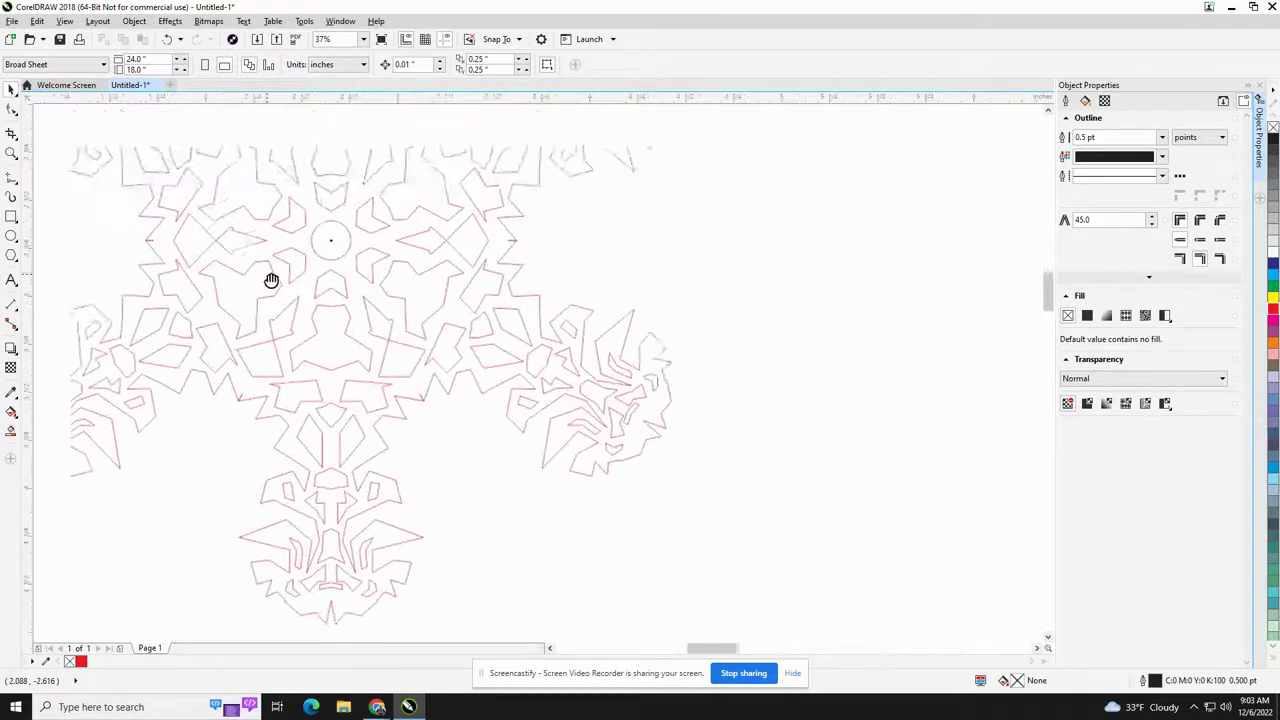
pyautogui.scroll(-4, 590, 400)
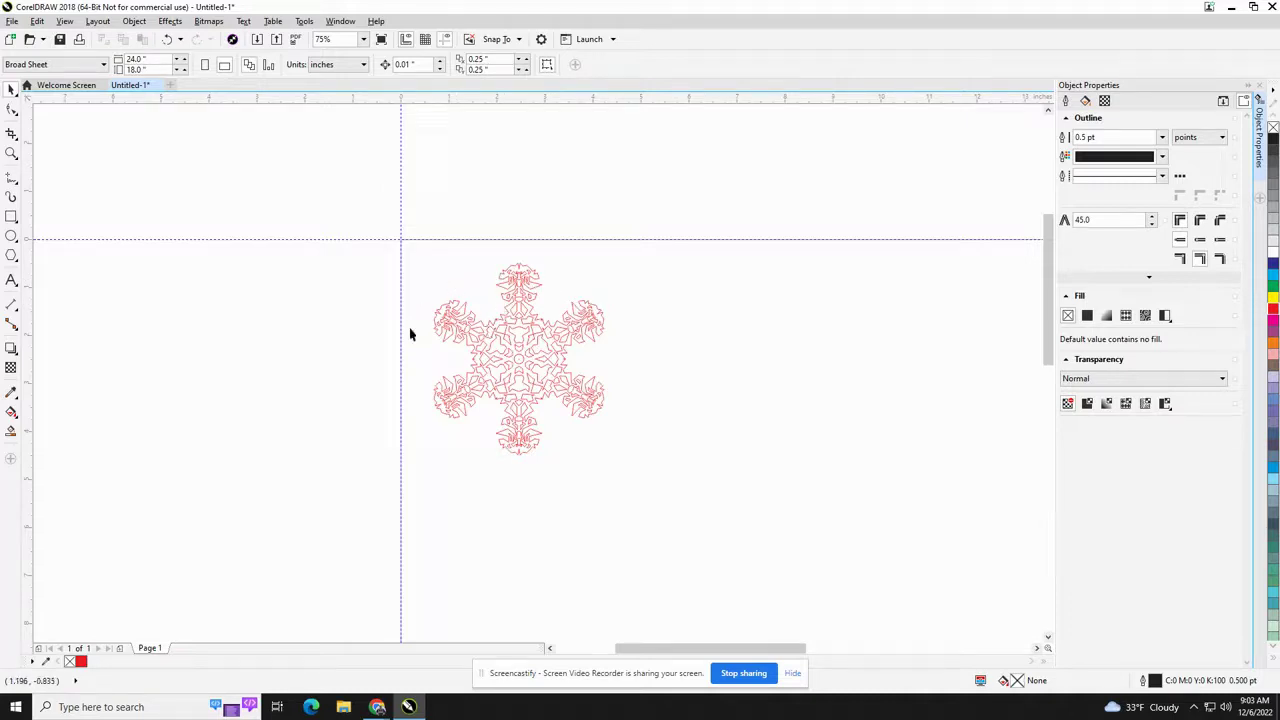
# - Print the snowflake drawing to the VLS4.60/75 laser printer
pyautogui.click(12, 22)
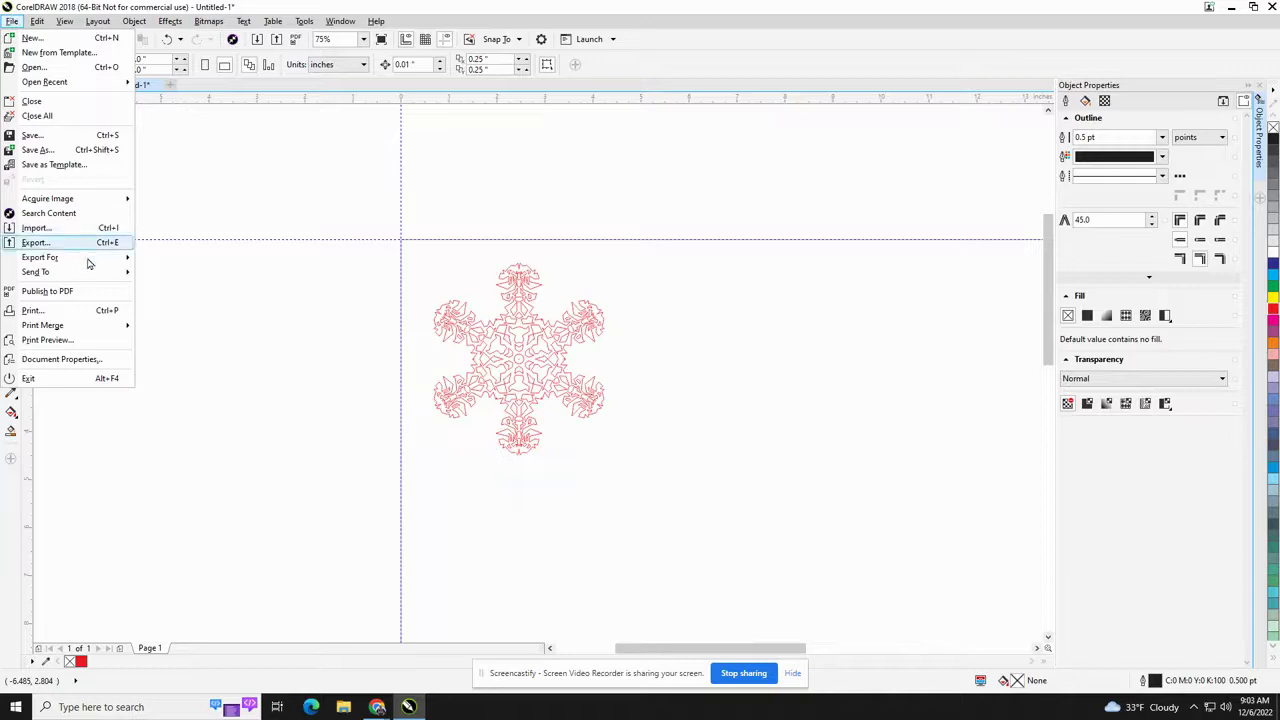
pyautogui.click(71, 316)
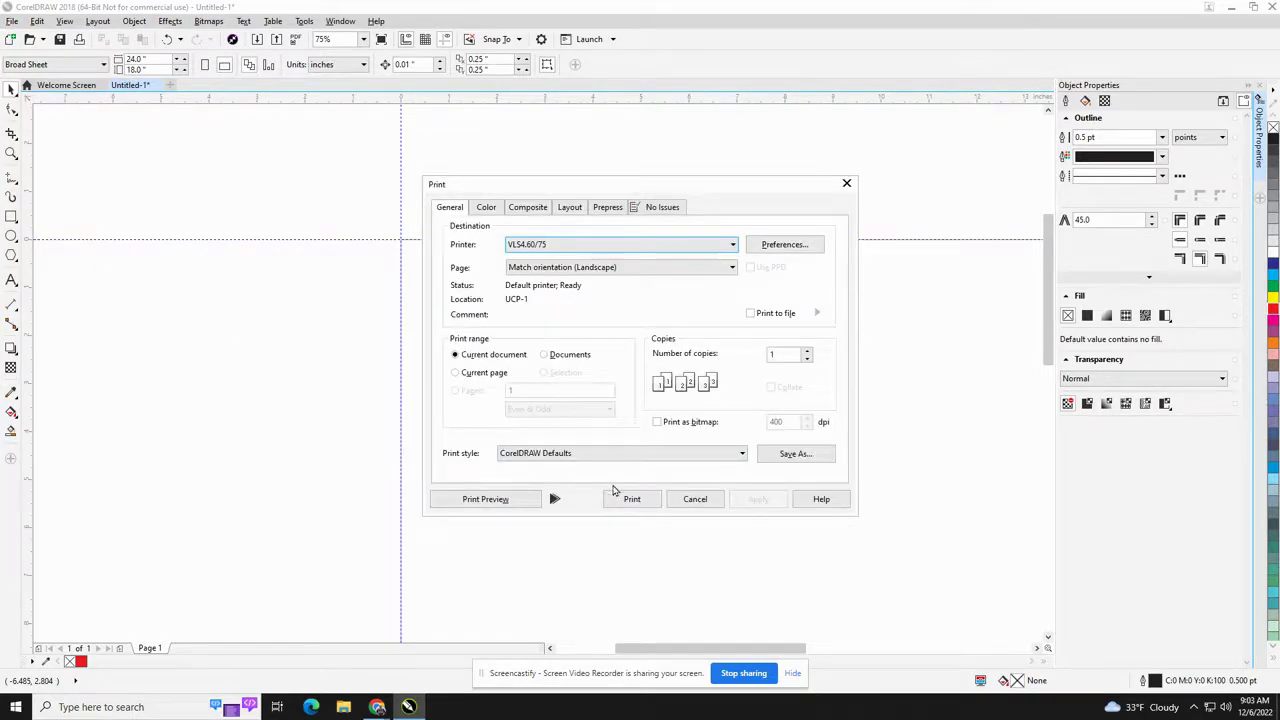
pyautogui.click(643, 501)
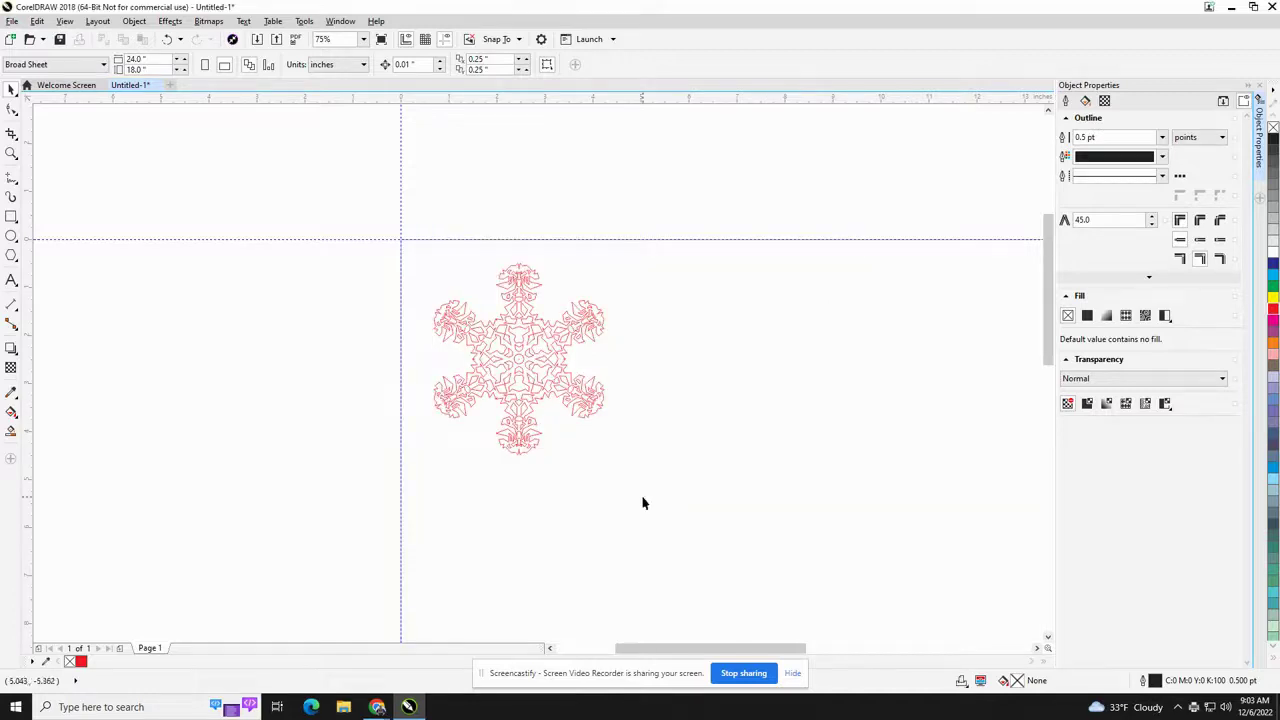
# - Minimize CorelDRAW and launch the Universal Control Panel from the desktop shortcut
pyautogui.click(1232, 7)
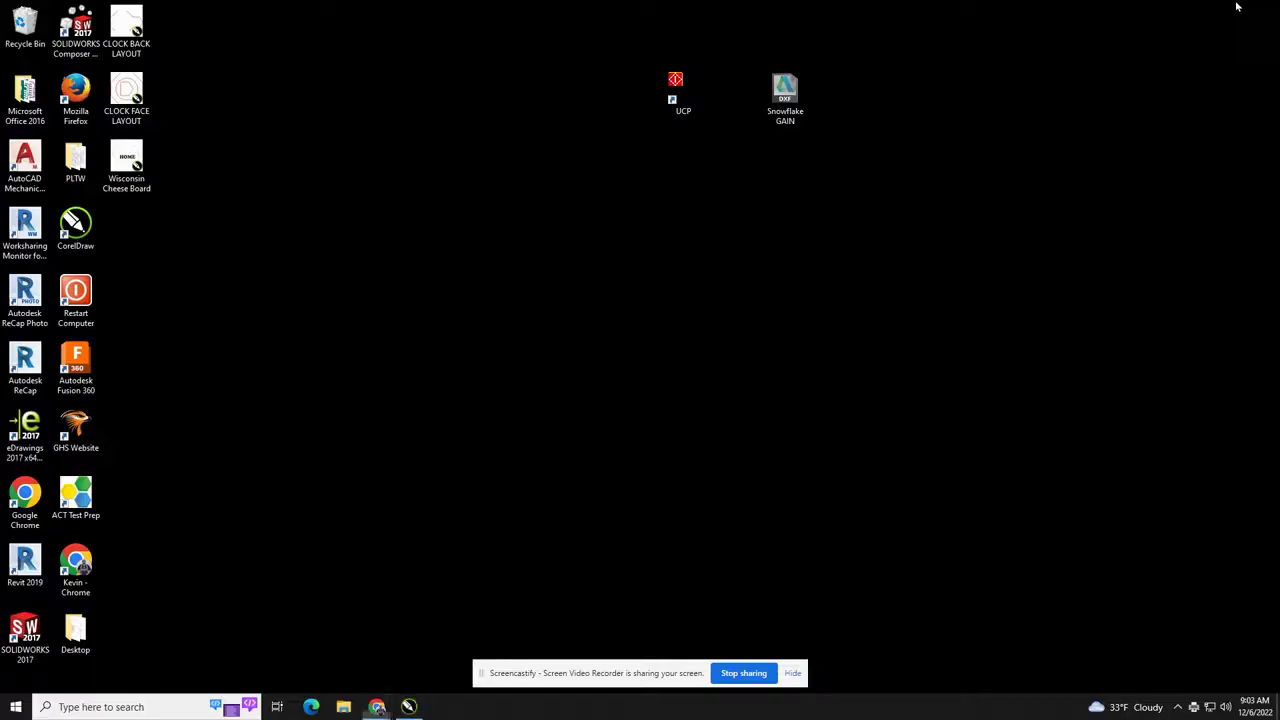
pyautogui.doubleClick(678, 85)
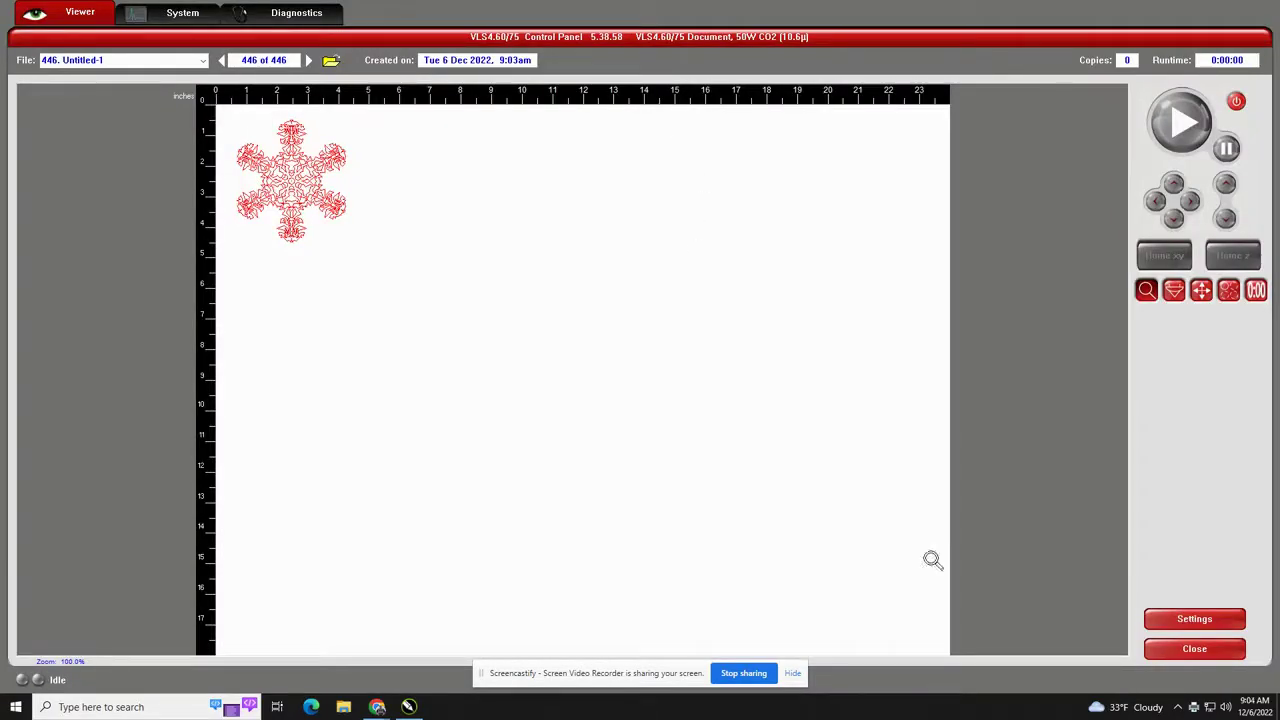
# - Select Maple under Natural › Wood › Hard Wood in the materials database
pyautogui.click(1193, 620)
pyautogui.scroll(-2, 191, 194)
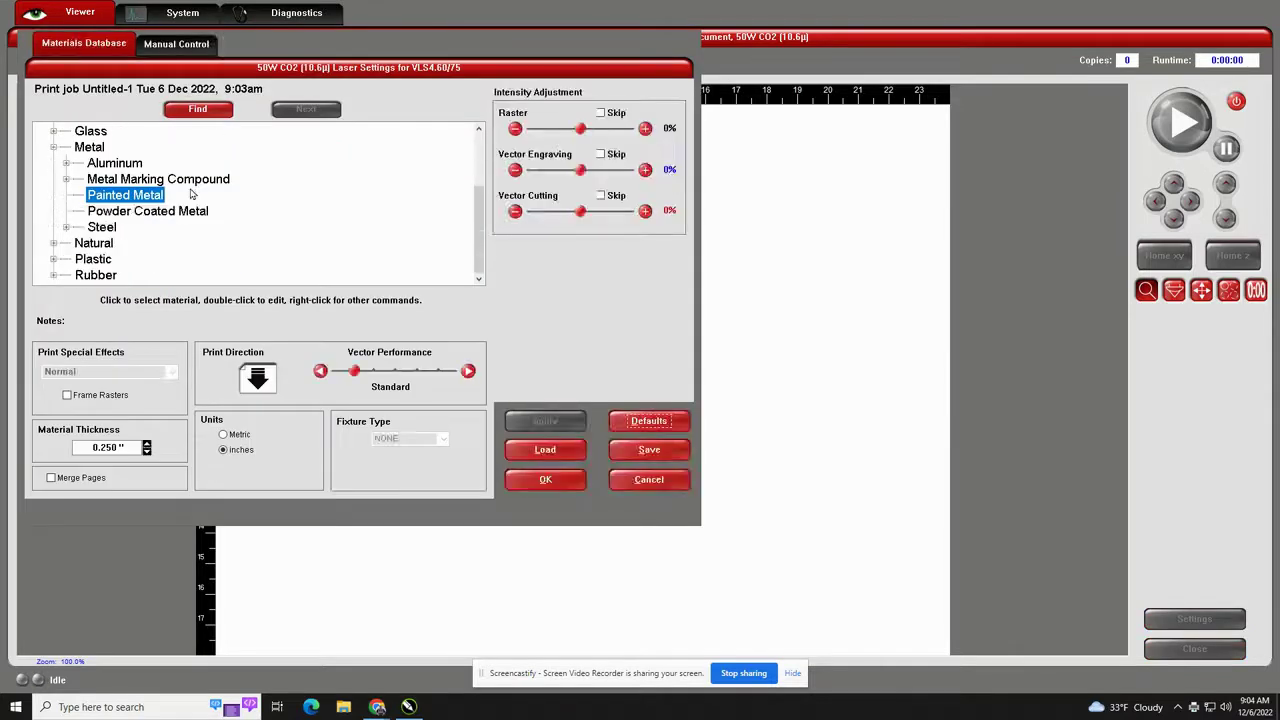
pyautogui.click(54, 243)
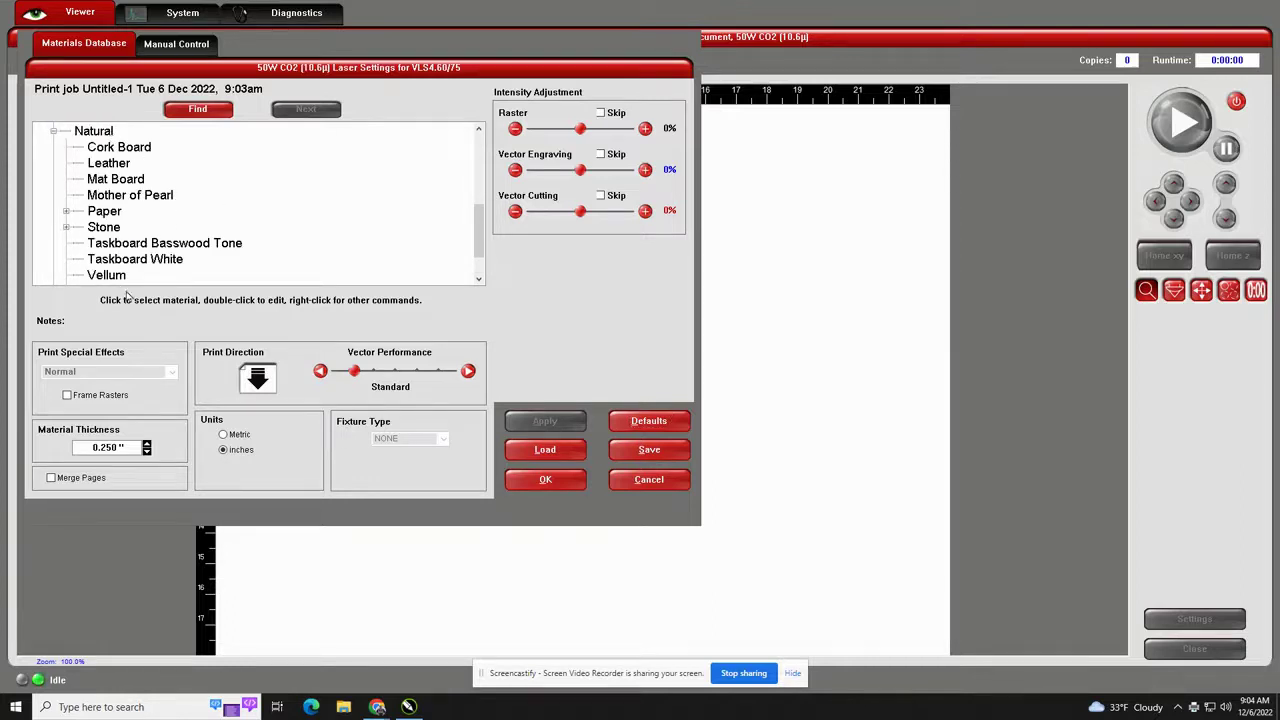
pyautogui.scroll(-1, 143, 242)
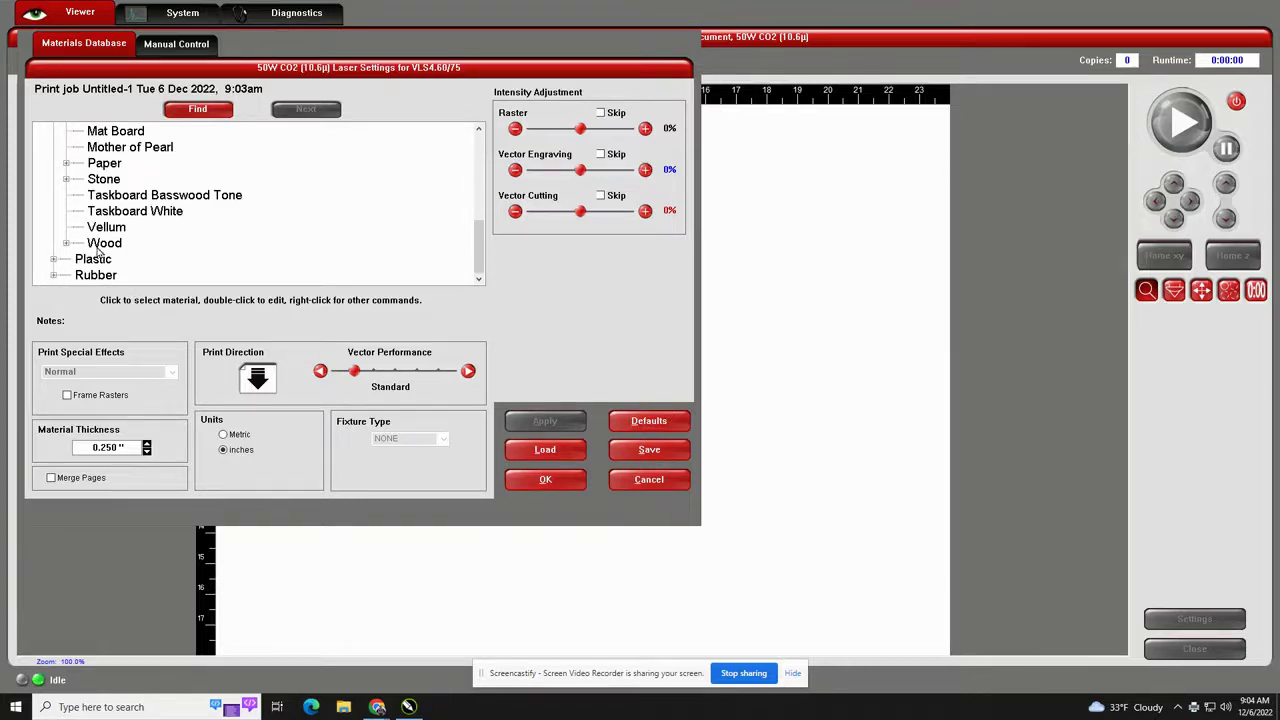
pyautogui.click(66, 243)
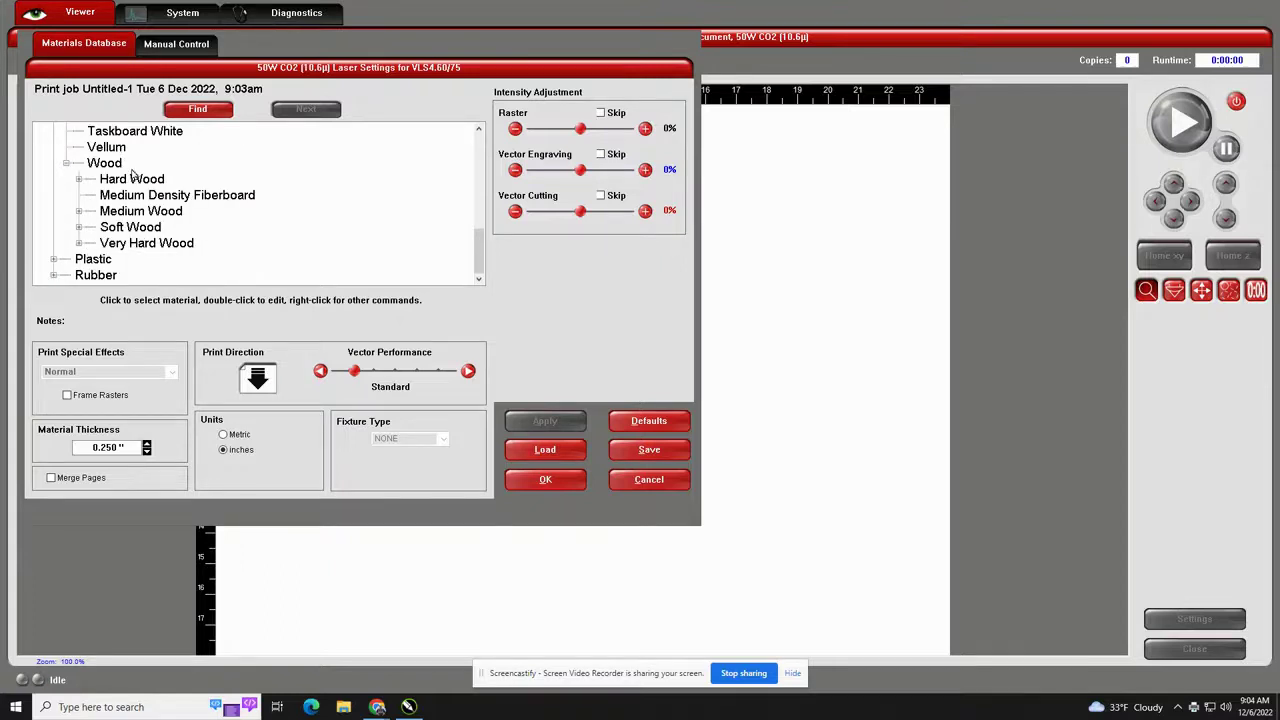
pyautogui.click(79, 179)
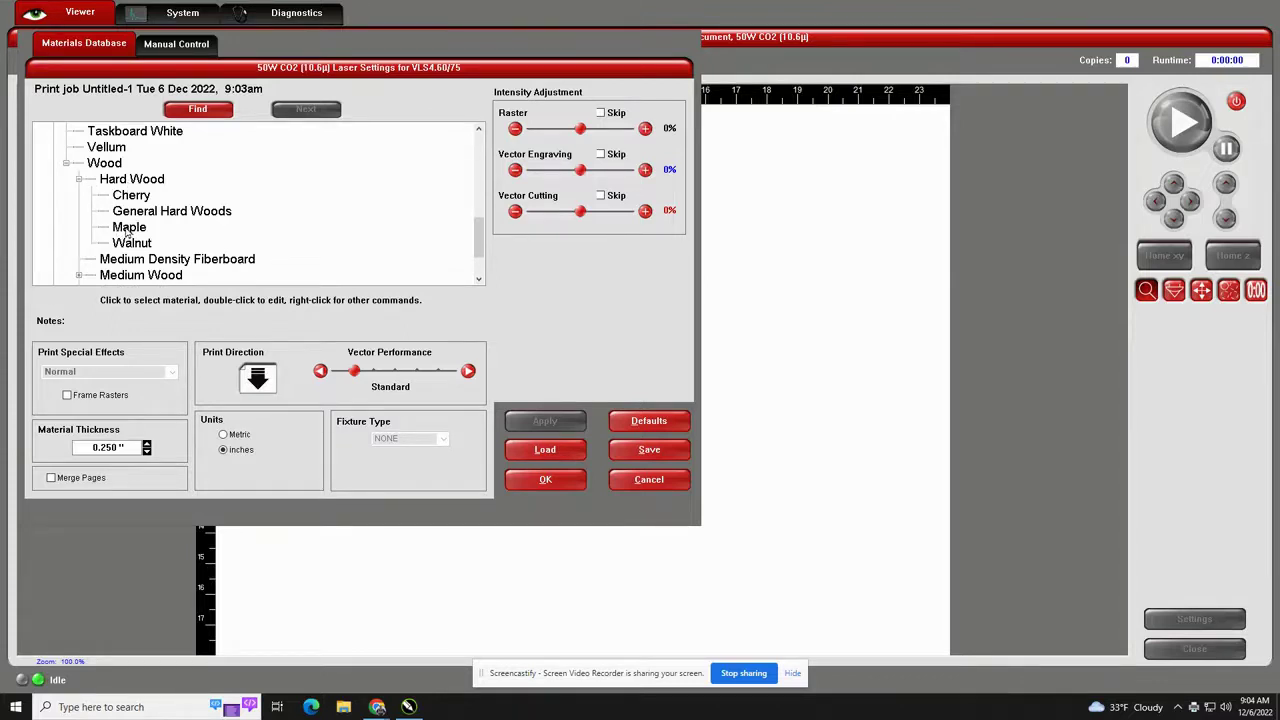
pyautogui.click(127, 229)
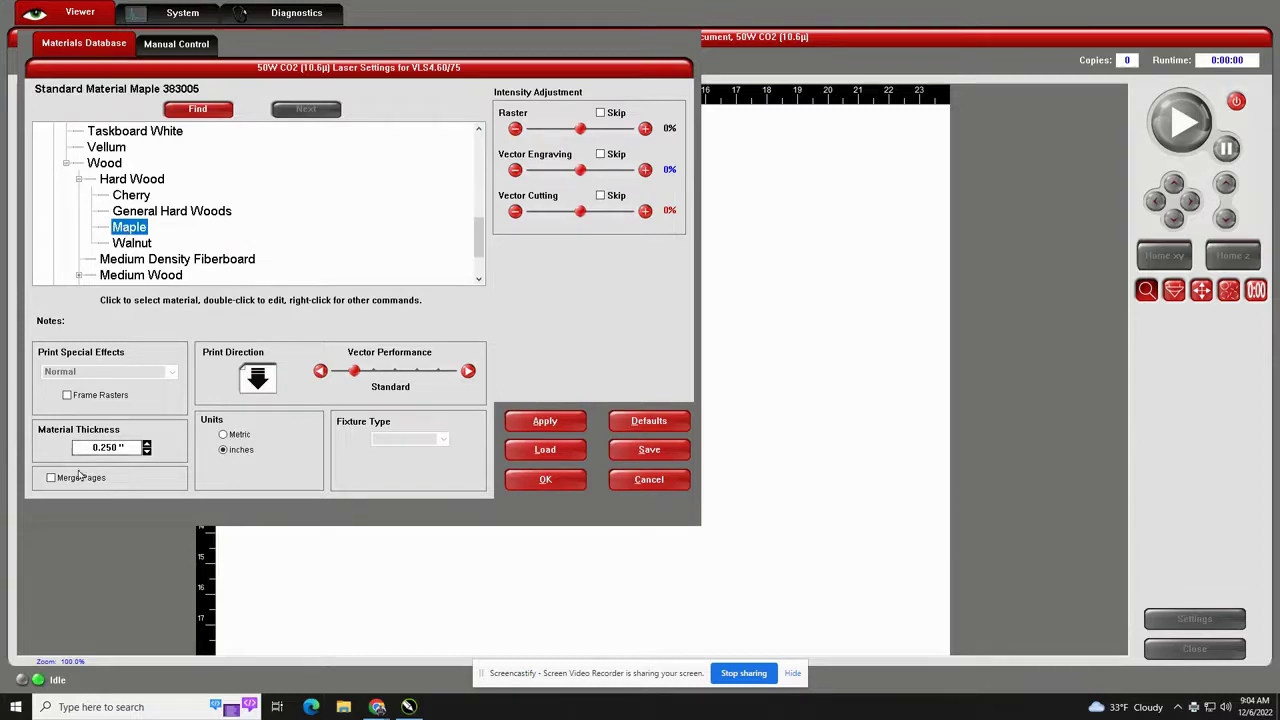
# - Change the Maple thickness to 0.127 inches, then apply and accept the settings
pyautogui.moveTo(133, 447); pyautogui.dragTo(29, 447)
pyautogui.press('BackSpace')
pyautogui.write('.127')
pyautogui.click(545, 425)
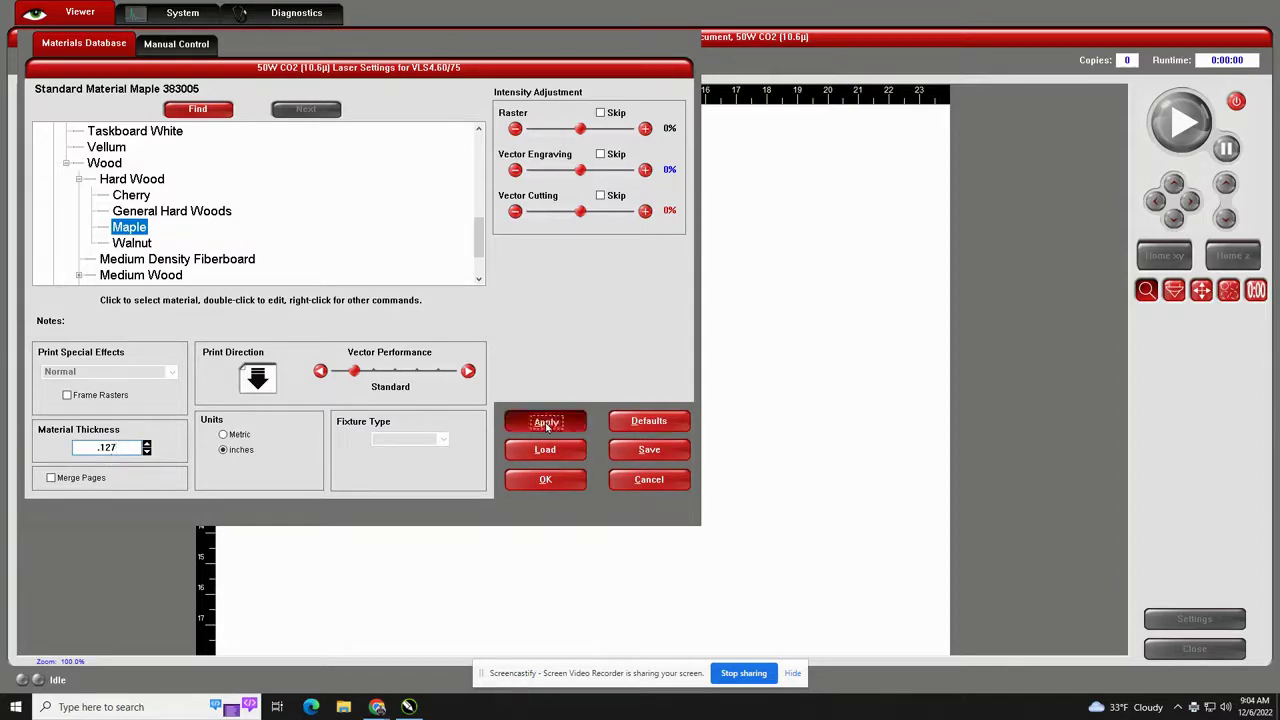
pyautogui.click(550, 486)
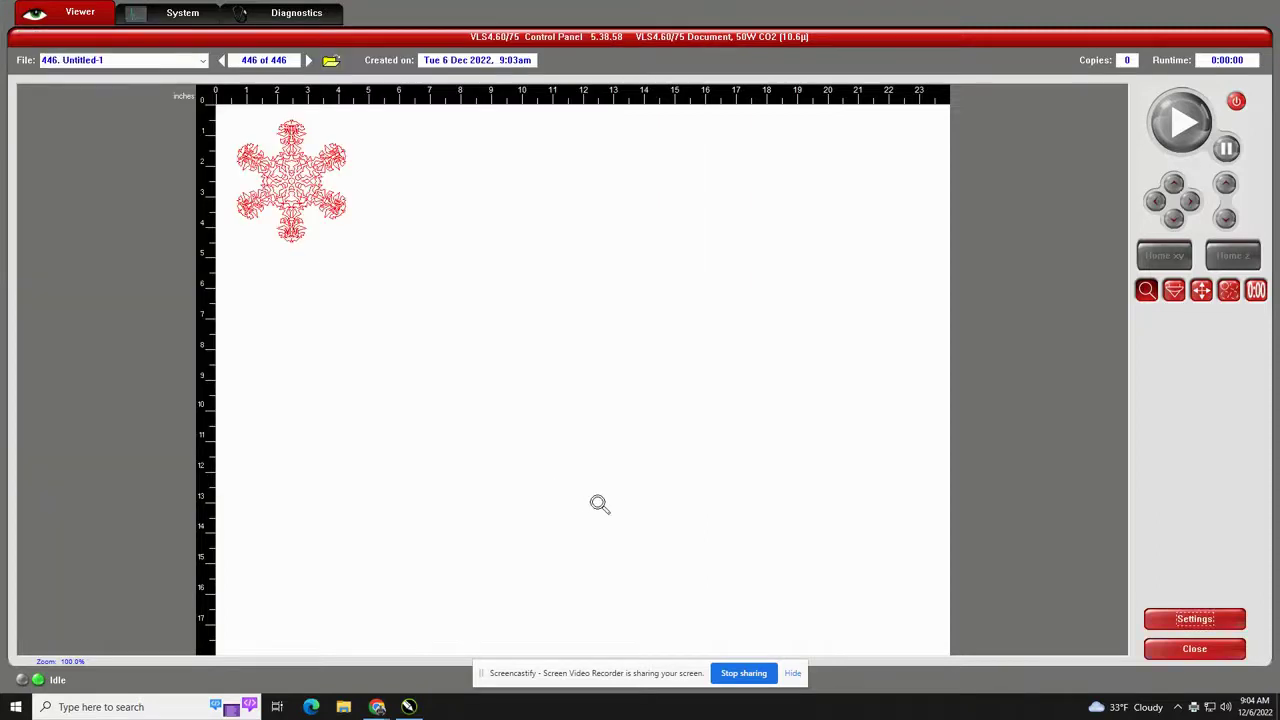
# - Switch on the engraver with the red power button
pyautogui.click(1237, 101)
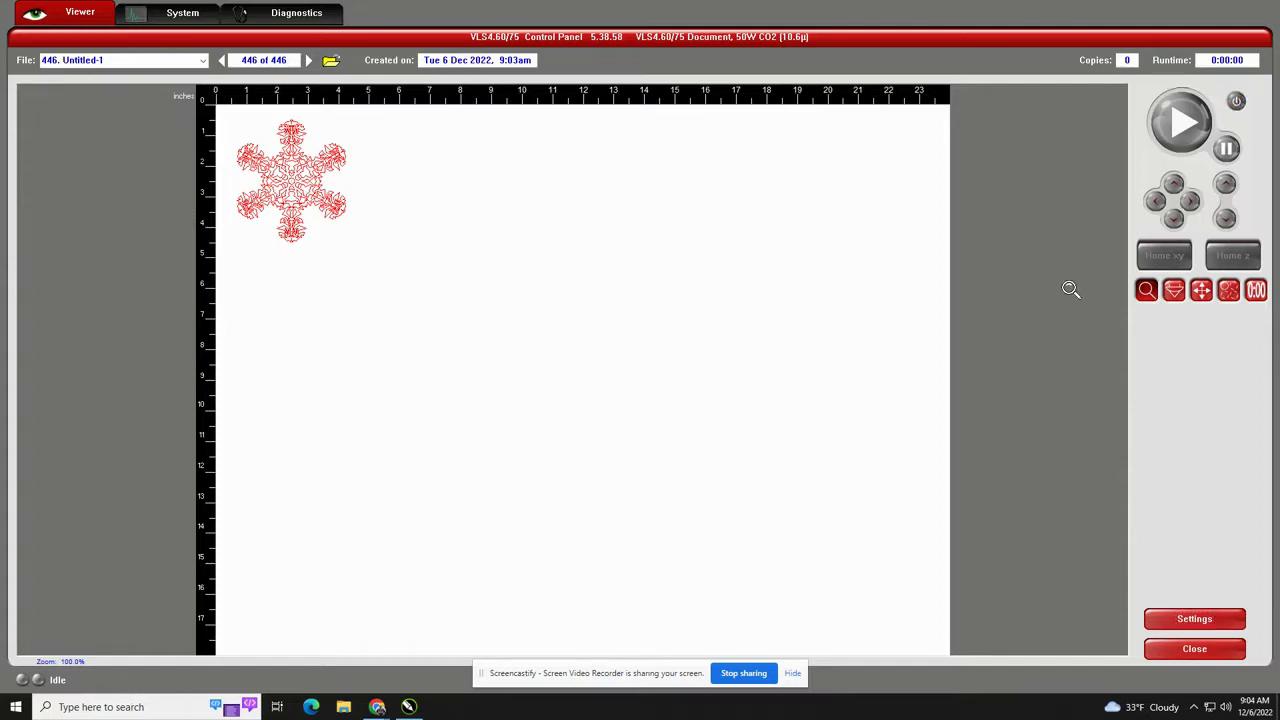